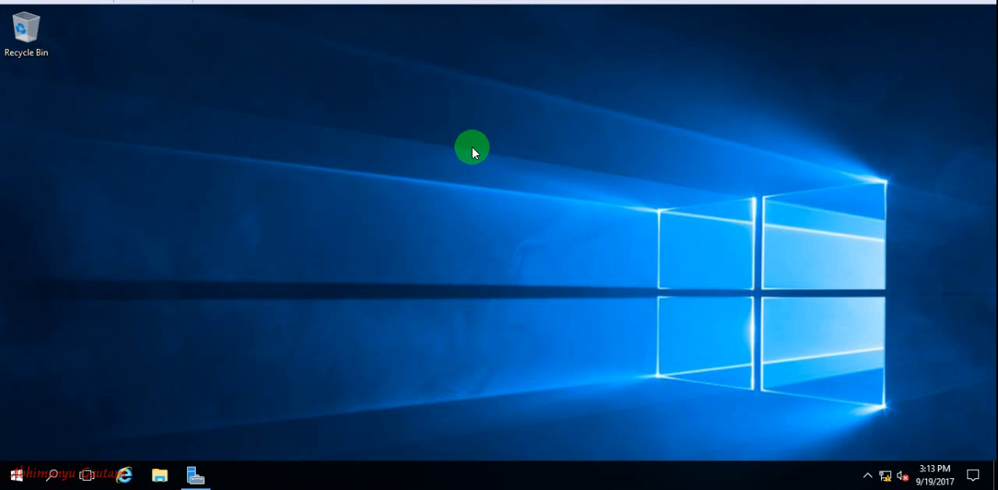
right_click(472, 146)
left_click(495, 190)
right_click(498, 194)
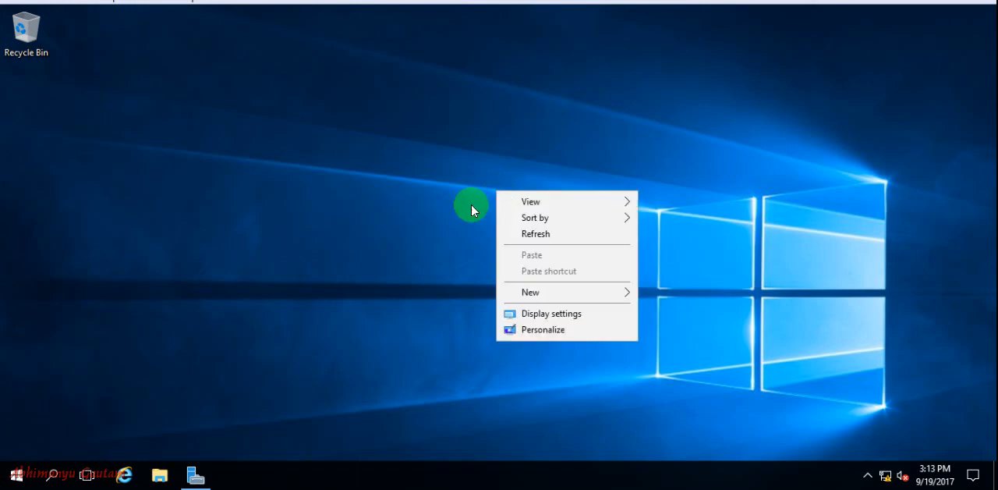
left_click(546, 235)
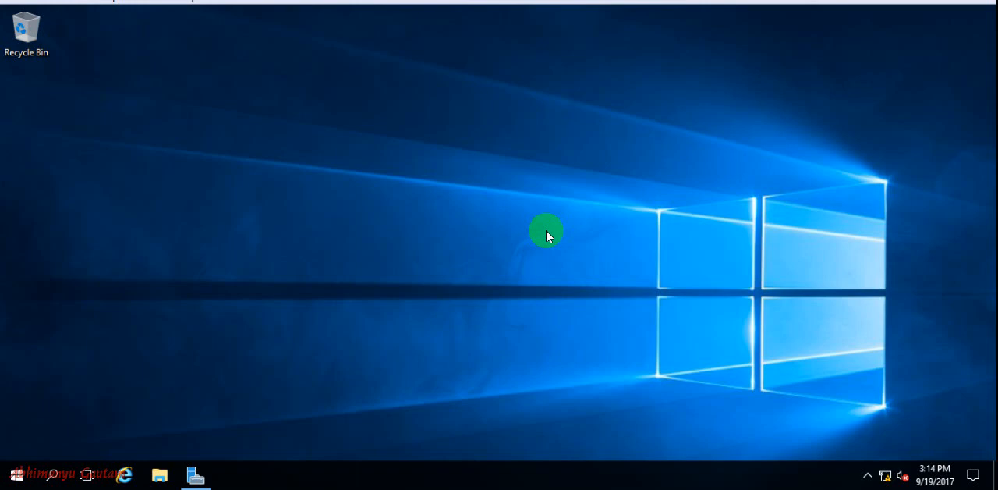
right_click(546, 230)
left_click(578, 269)
Step: Try to launch the Active Directory Domain Services installer by running the dcpromo command
key("super+r")
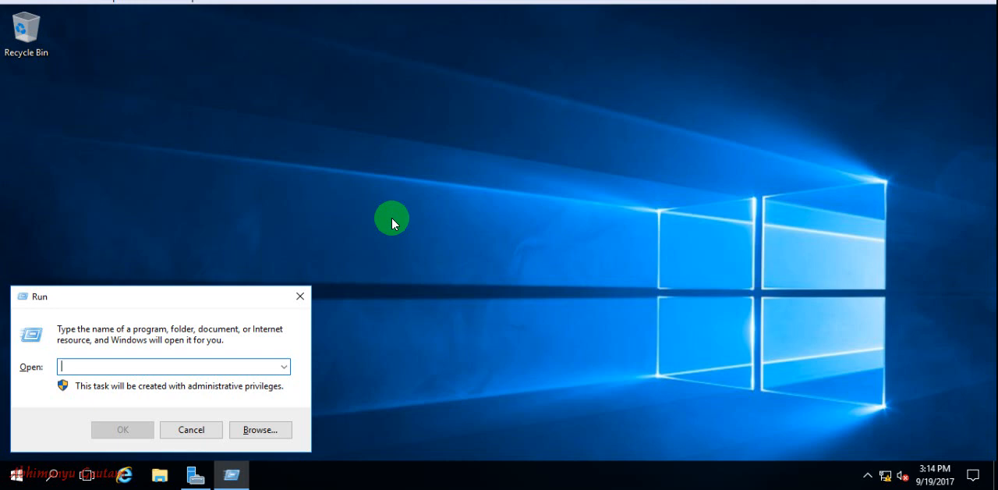
type("dcpromo")
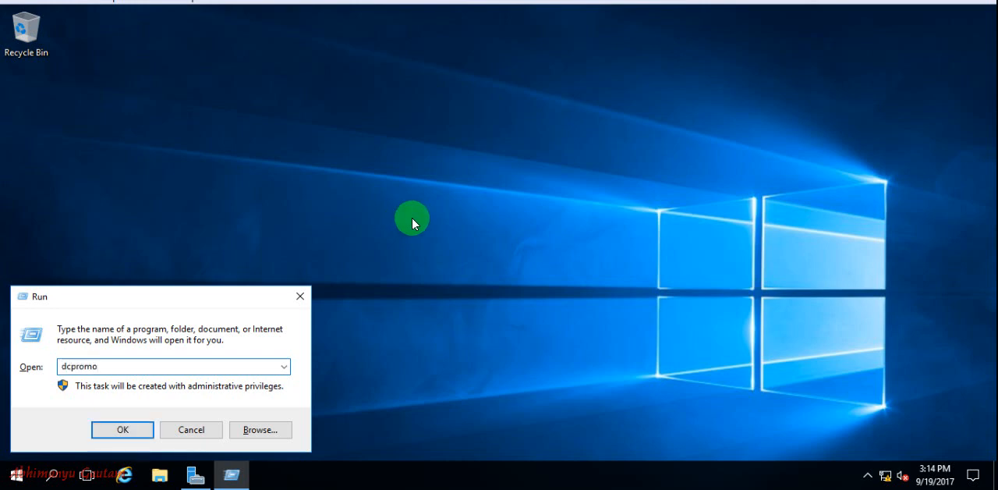
key("Return")
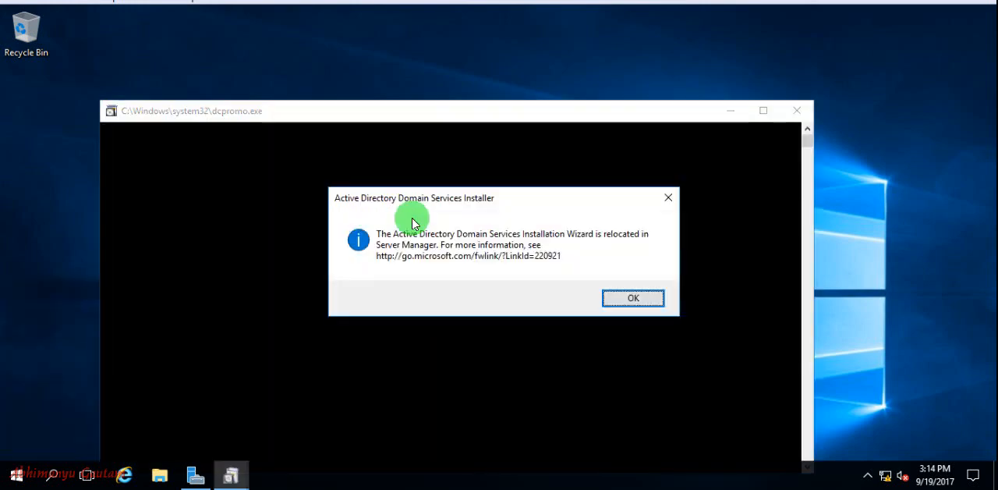
key("Return")
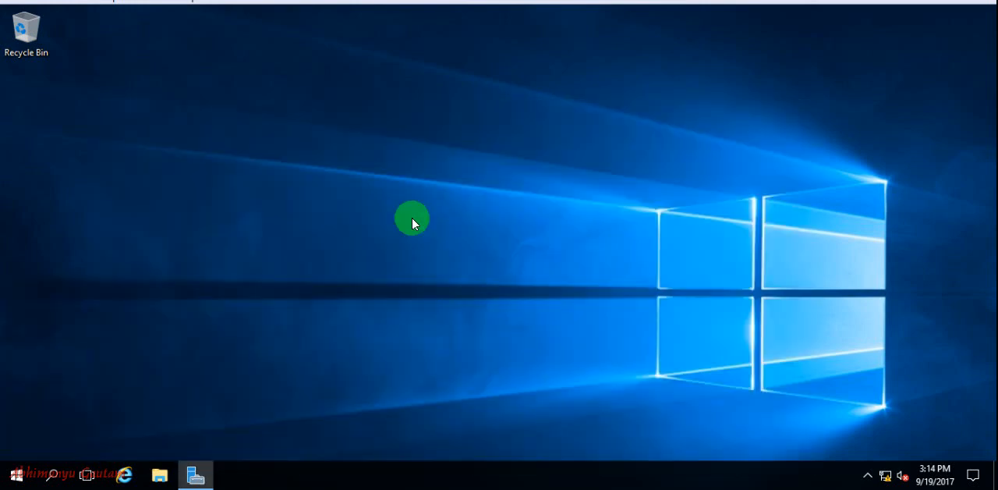
right_click(442, 218)
left_click(515, 261)
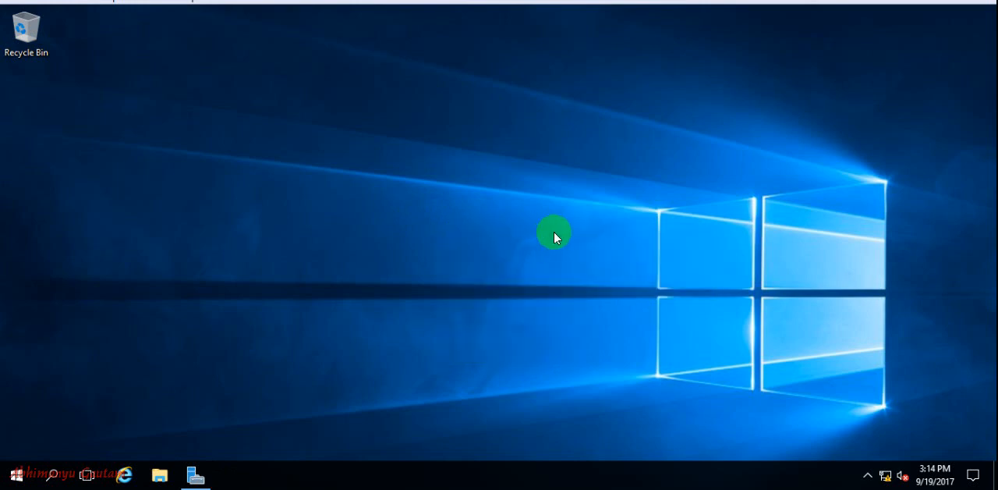
Step: Switch to Server Manager and start the Add Roles and Features Wizard
left_click(195, 474)
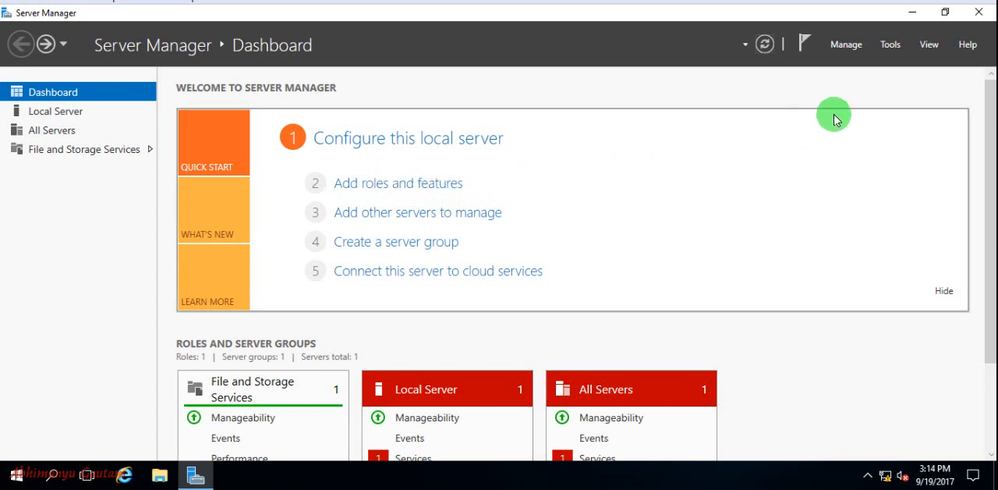
left_click(893, 45)
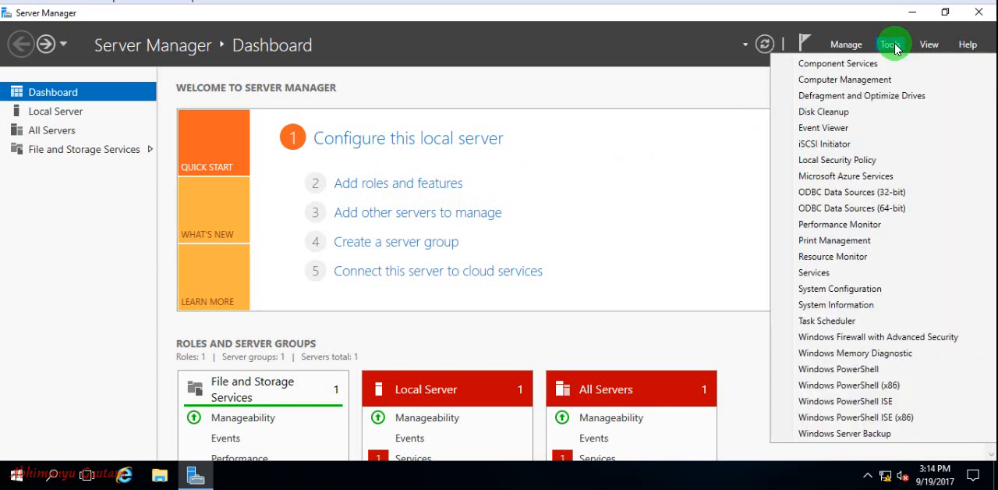
left_click(858, 48)
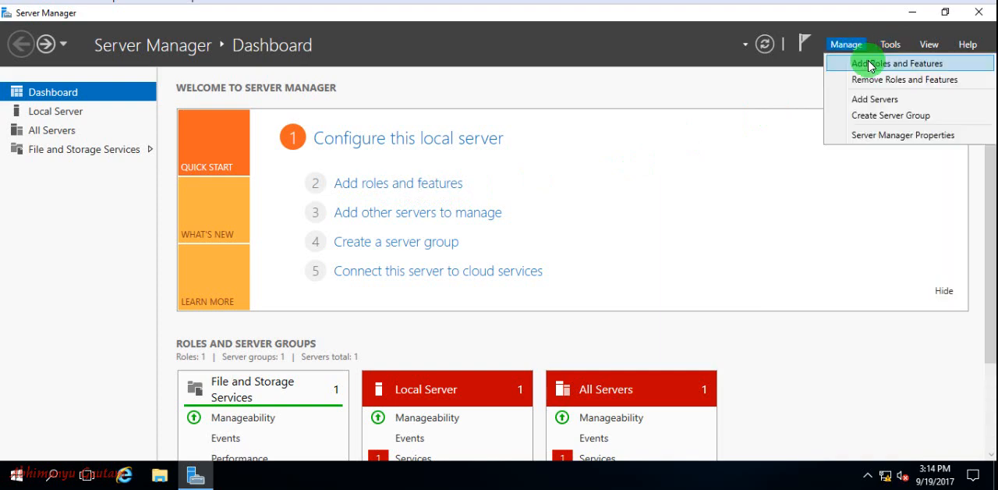
left_click(870, 66)
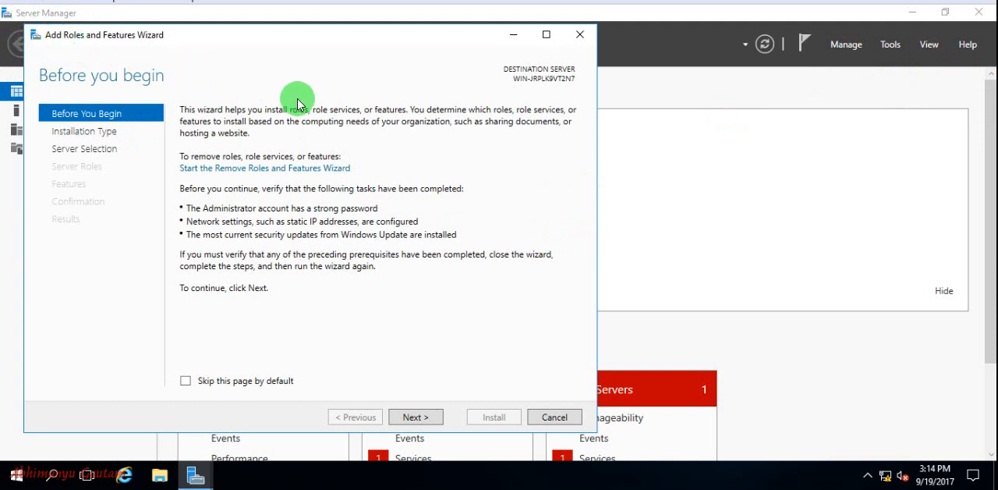
Step: Proceed with a role-based or feature-based installation on server WIN-JRPLK9VT2N7 from the server pool
left_click(412, 421)
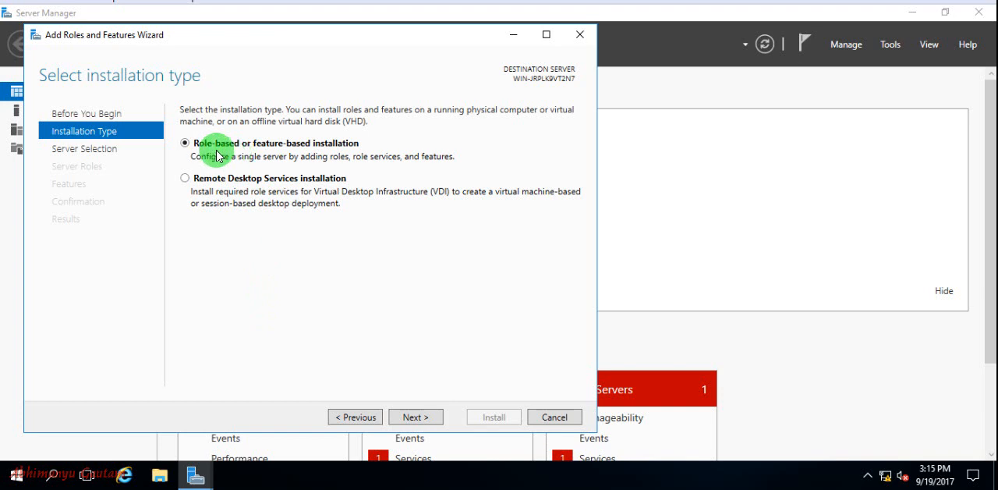
left_click(417, 418)
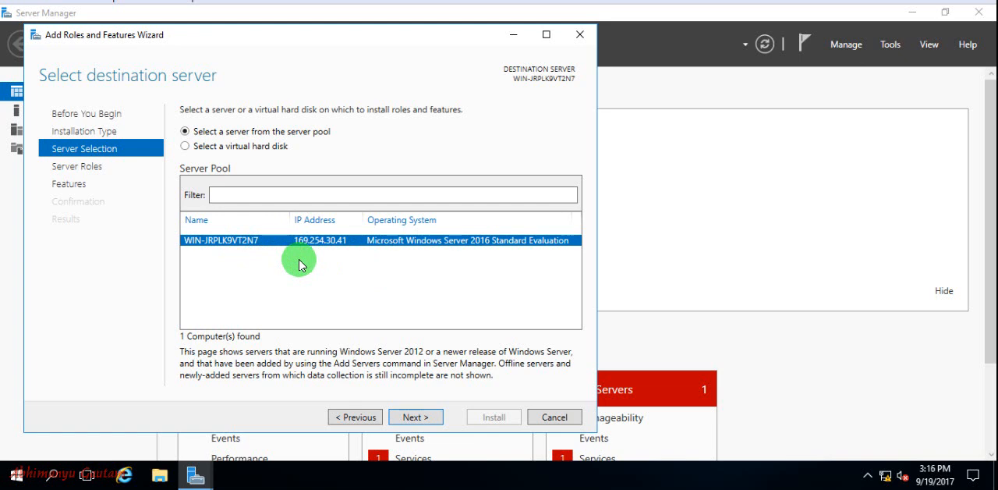
left_click(434, 419)
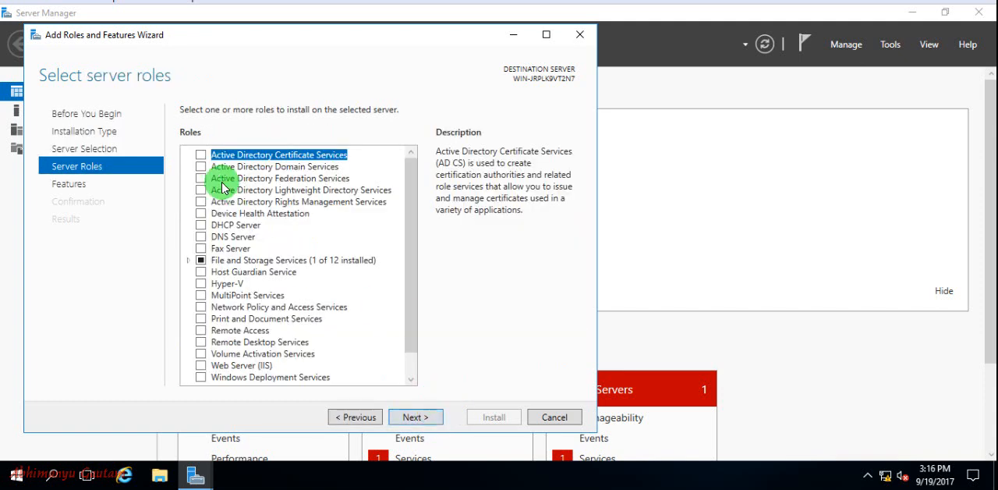
Step: Select the Active Directory Domain Services role with its required features and management tools, and continue to feature selection
scroll(273, 262, "down", 1)
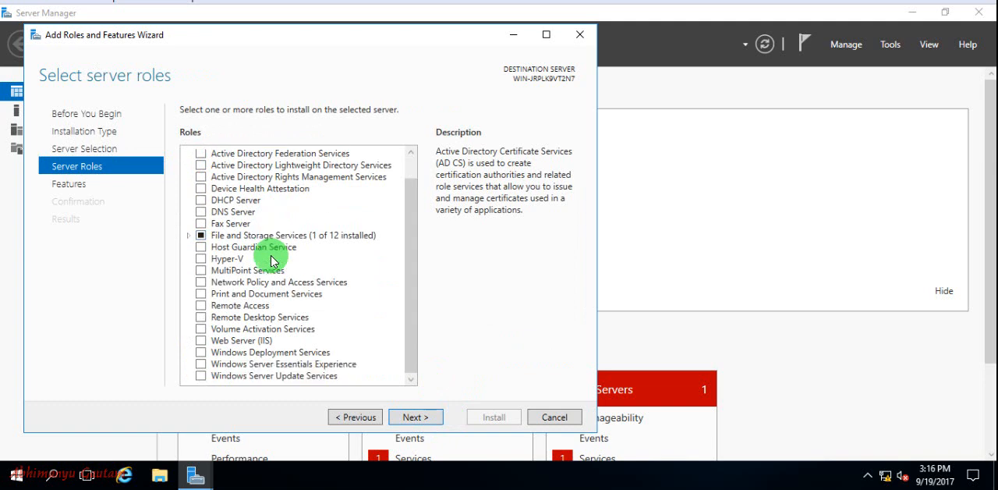
scroll(273, 262, "up", 1)
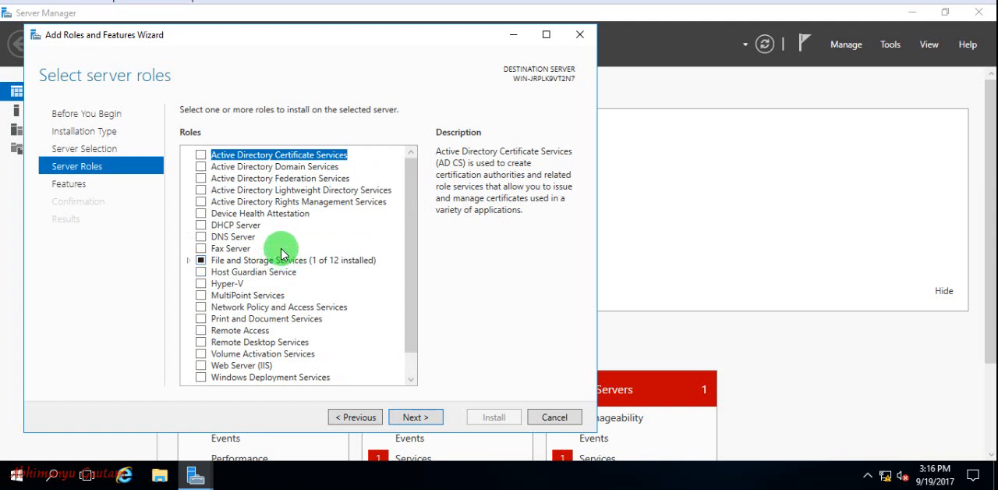
left_click(202, 166)
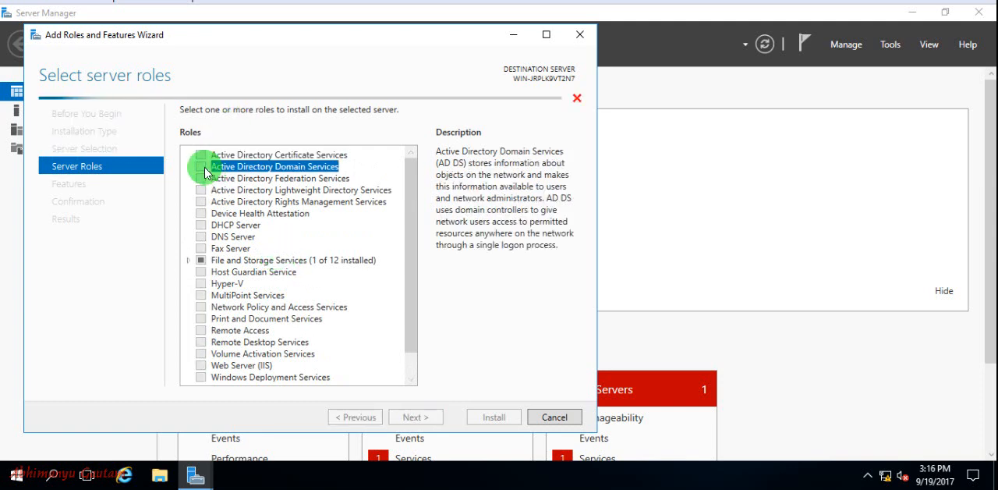
left_click(418, 358)
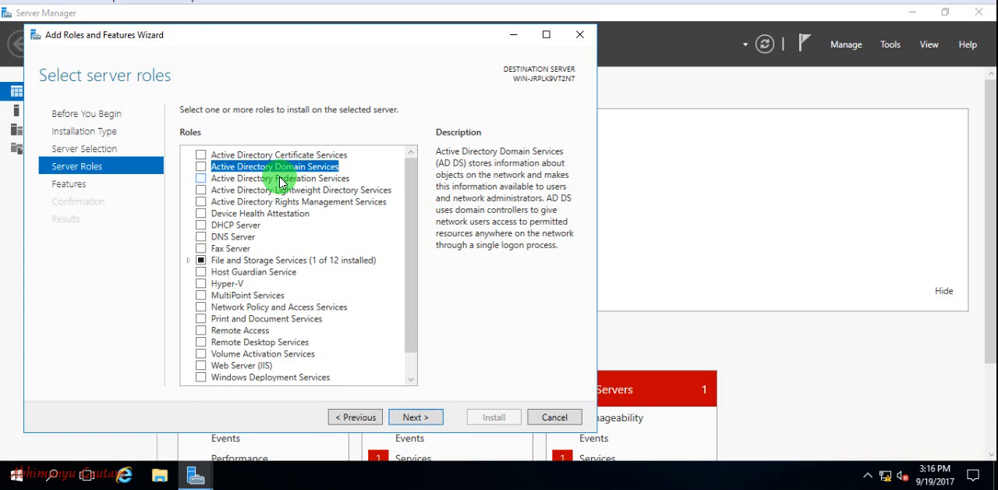
left_click(201, 167)
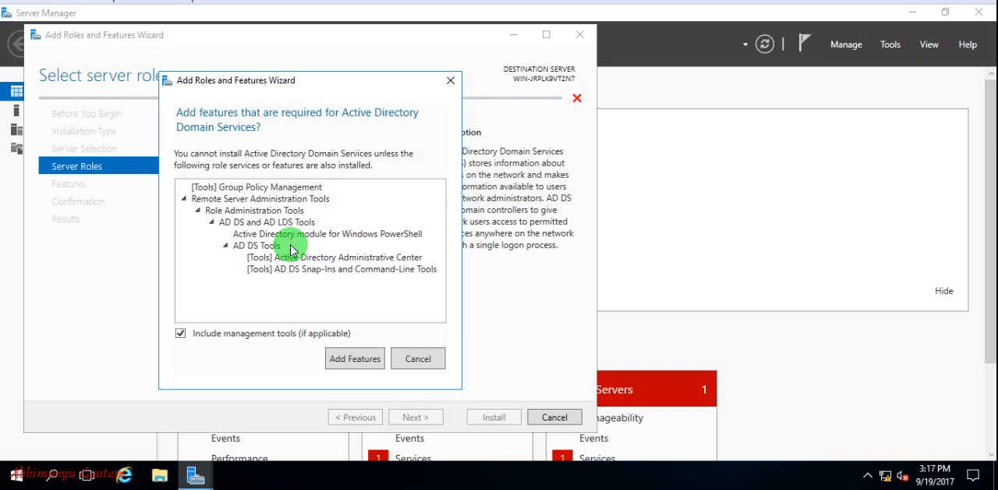
left_click(356, 365)
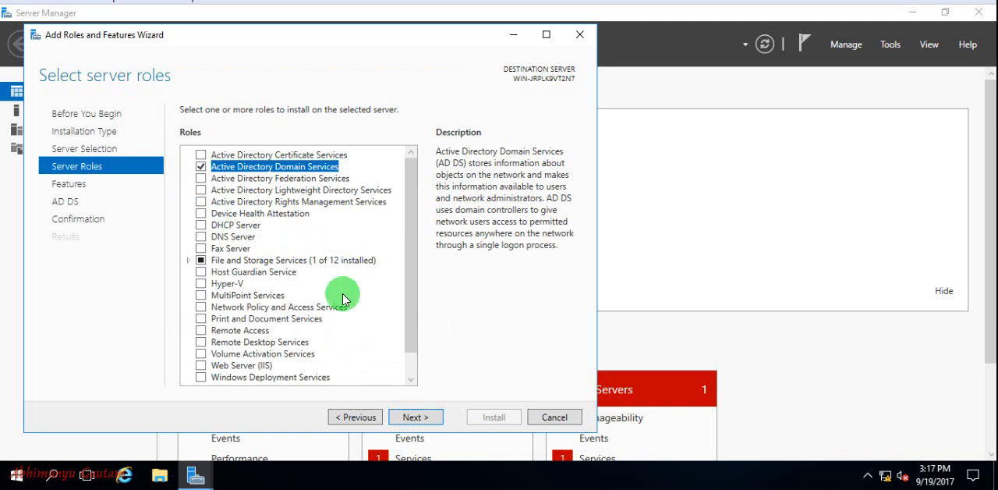
left_click(420, 419)
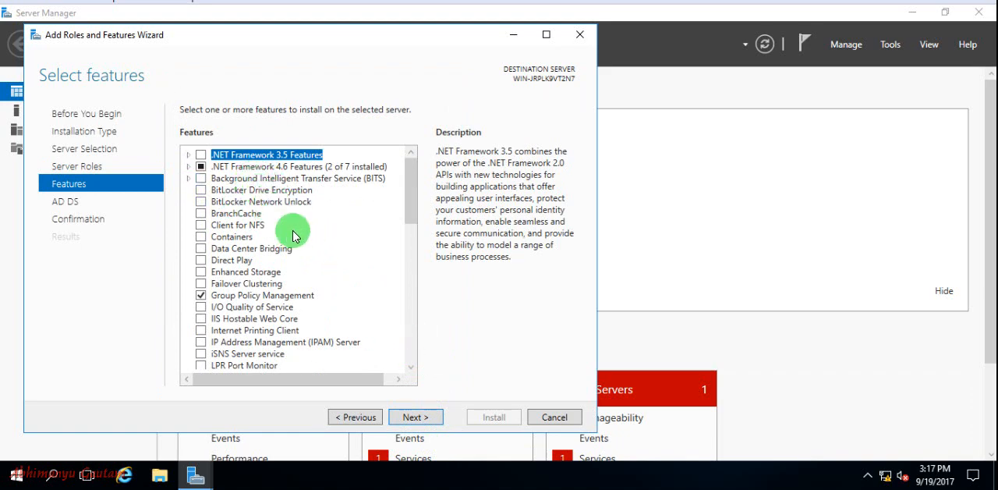
Step: Add the SNMP Service feature together with its required SNMP management tools
scroll(295, 236, "down", 2)
scroll(295, 236, "down", 9)
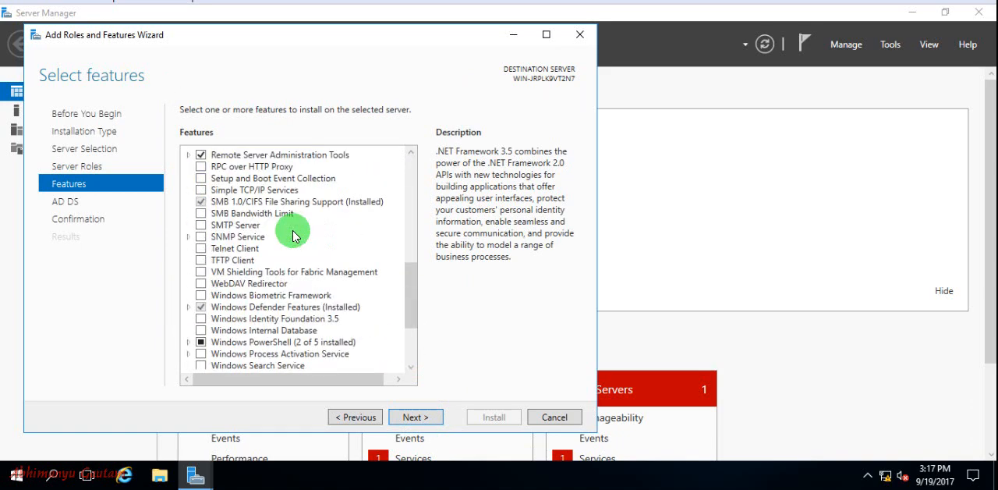
scroll(295, 237, "down", 2)
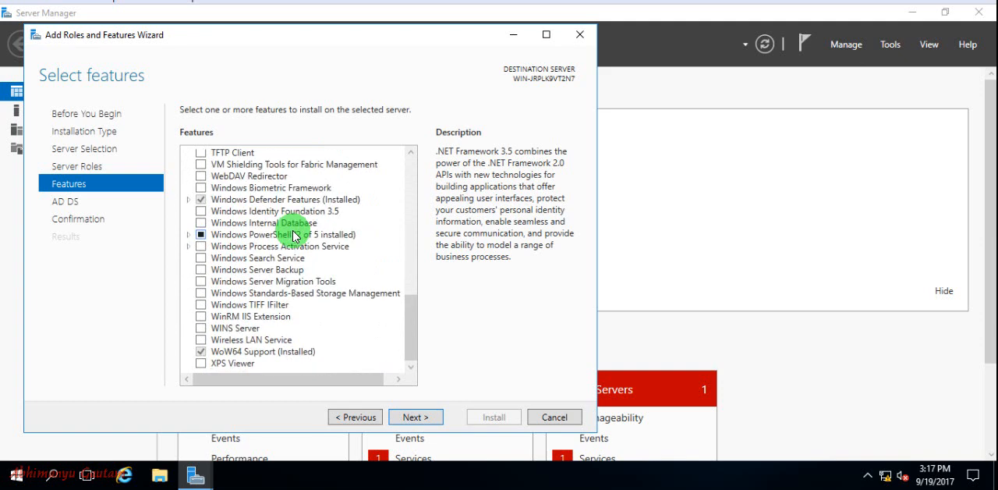
scroll(295, 236, "up", 4)
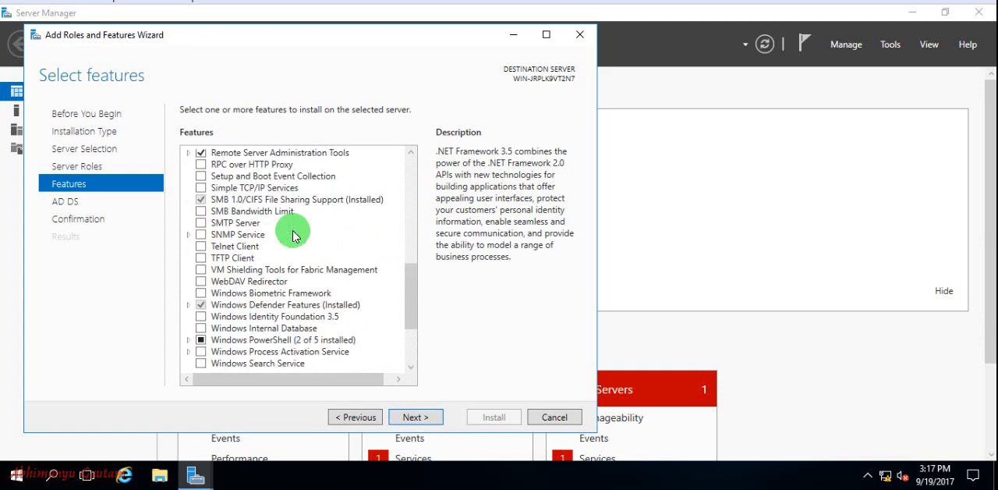
scroll(295, 237, "up", 4)
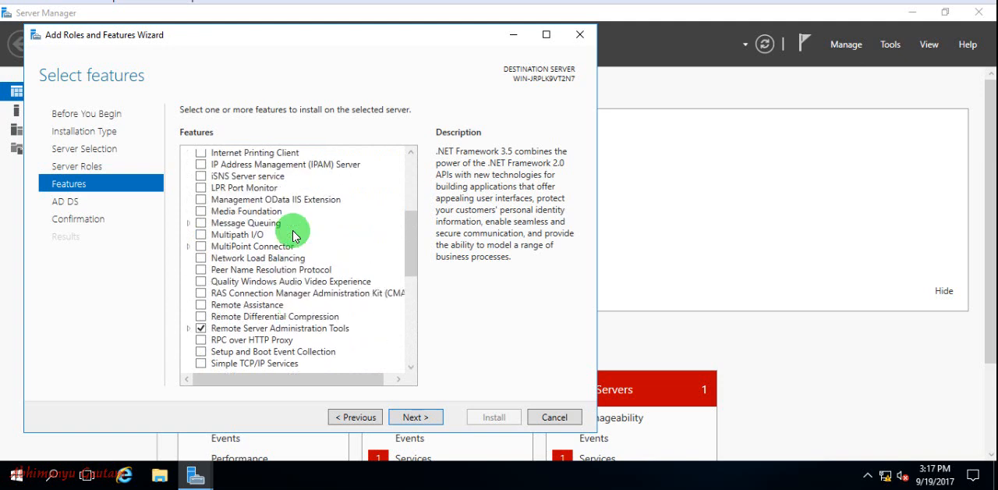
scroll(295, 236, "down", 3)
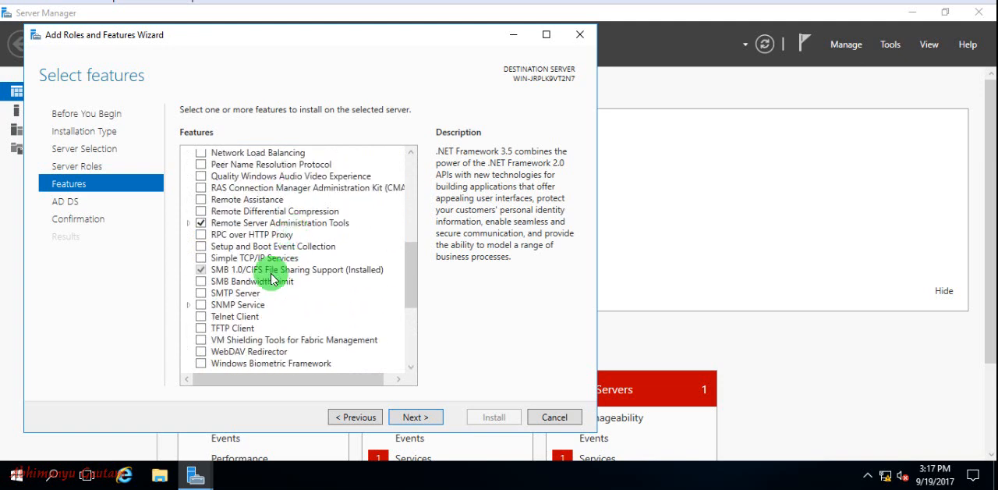
left_click(202, 305)
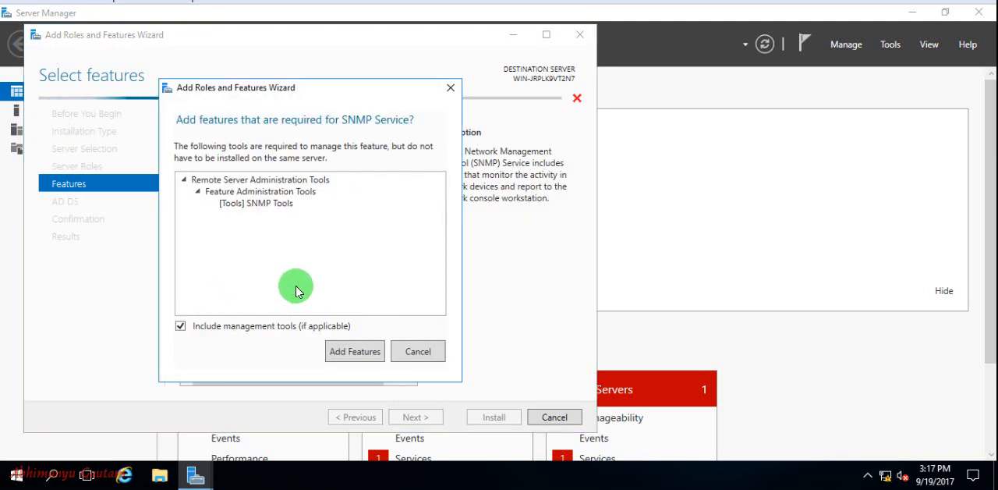
left_click(344, 351)
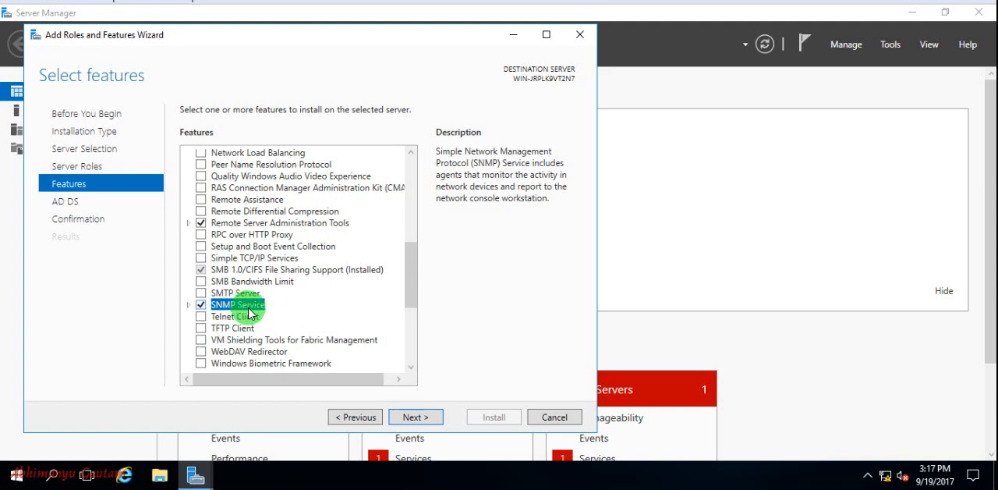
Step: Review the full features list for the selected entries, including Group Policy Management, Remote Server Administration Tools and SNMP Service
scroll(249, 312, "up", 8)
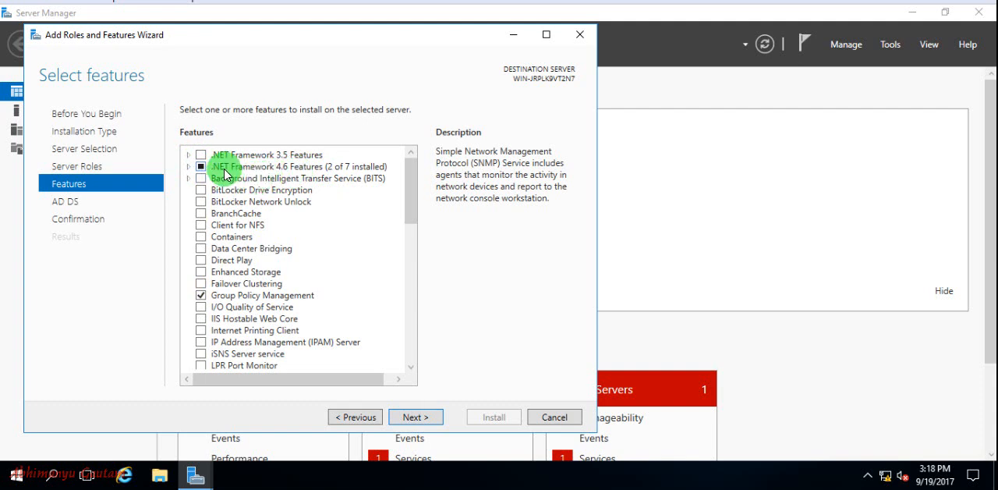
scroll(271, 241, "down", 2)
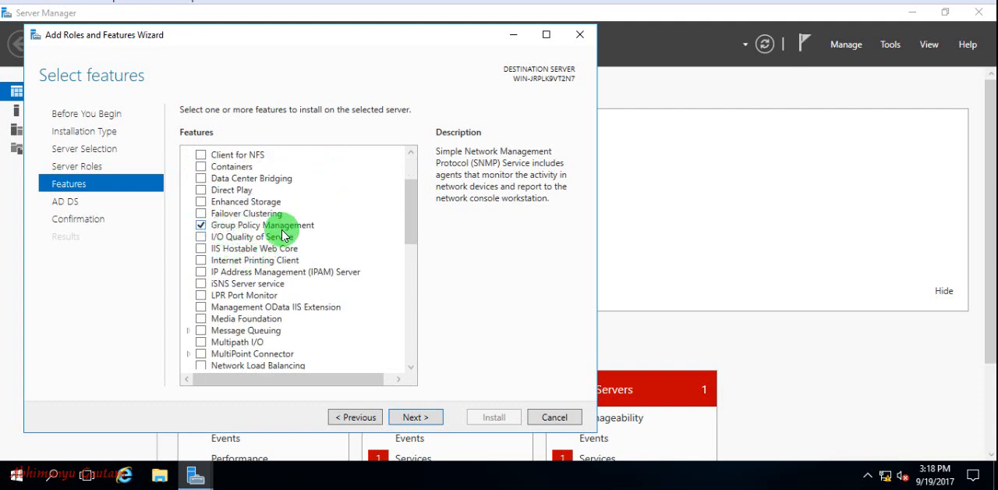
scroll(312, 238, "down", 4)
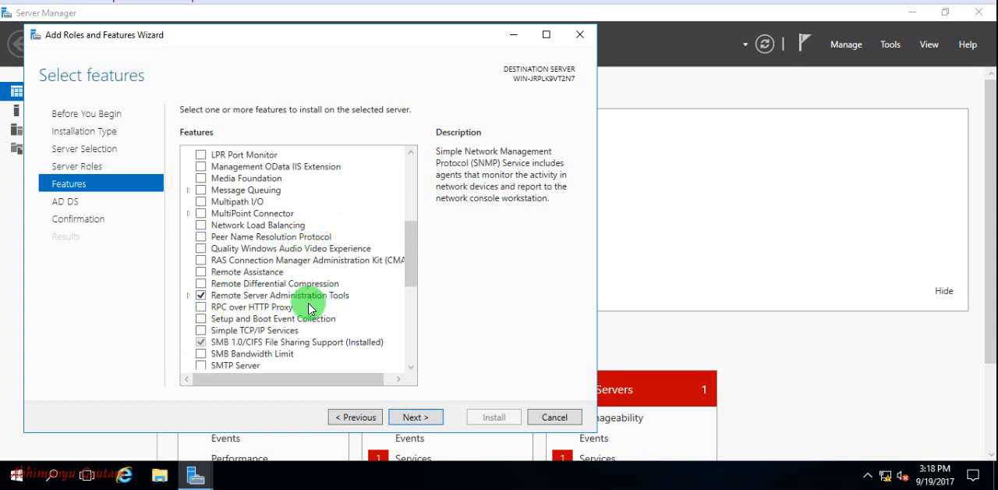
scroll(341, 302, "down", 2)
left_click(234, 307)
left_click(201, 307)
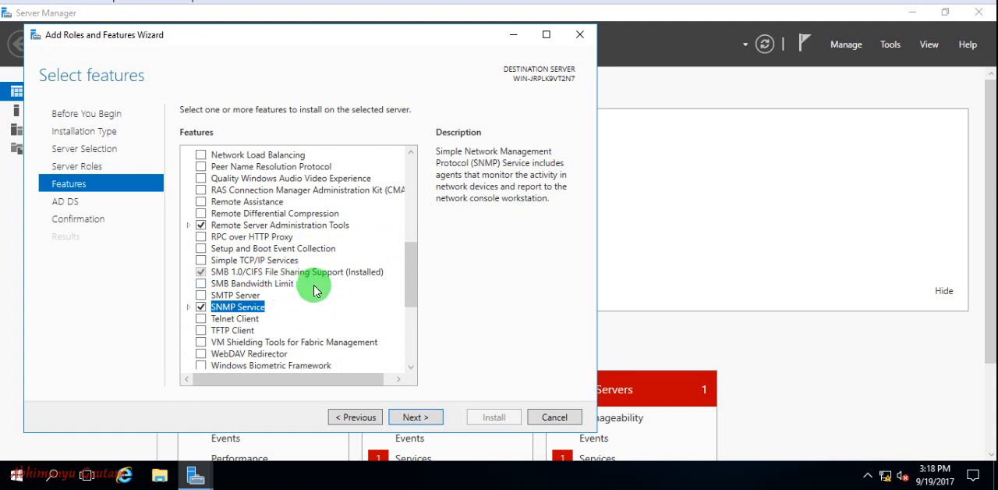
scroll(304, 297, "down", 2)
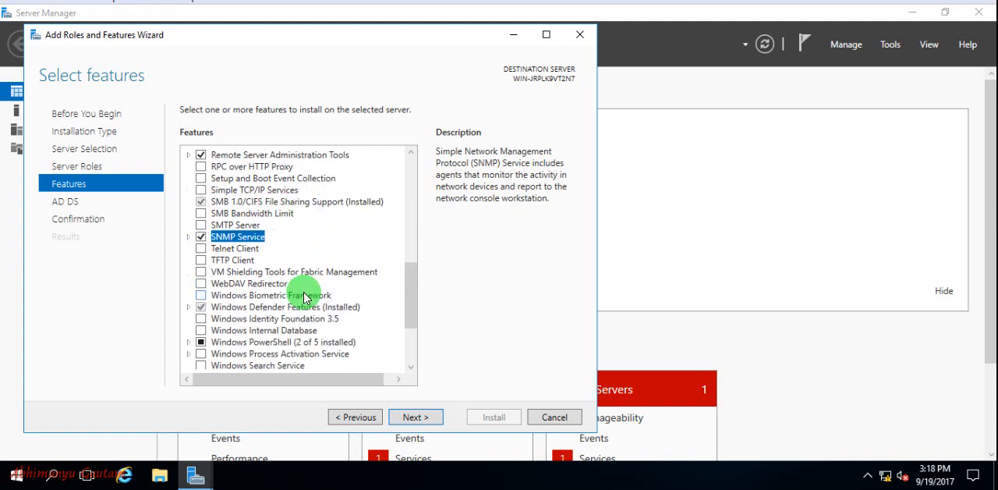
scroll(304, 297, "down", 1)
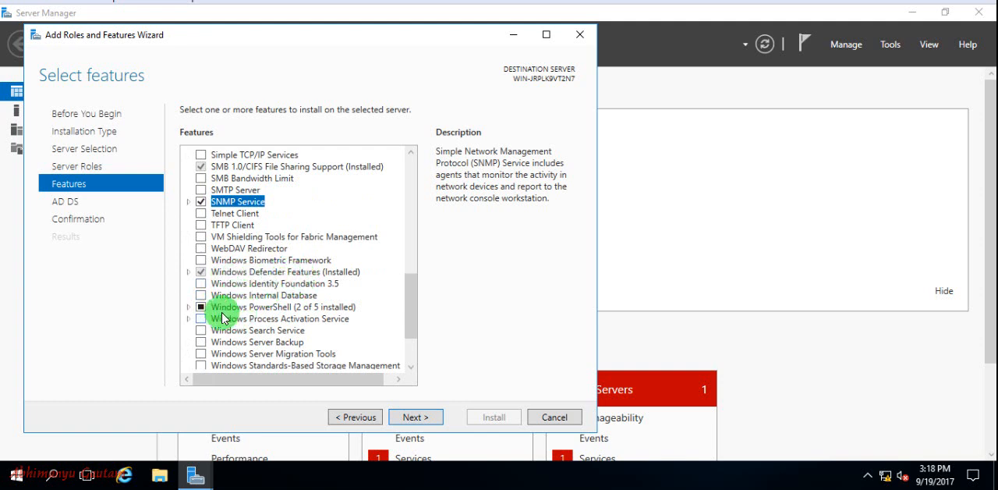
scroll(312, 314, "down", 2)
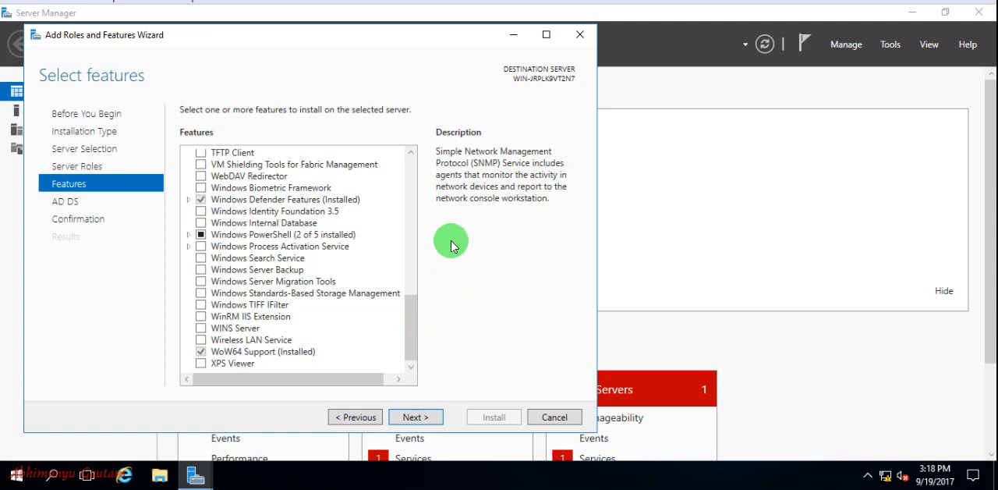
Step: Open the Network Connections window by running ncpa.cpl
key("super+r")
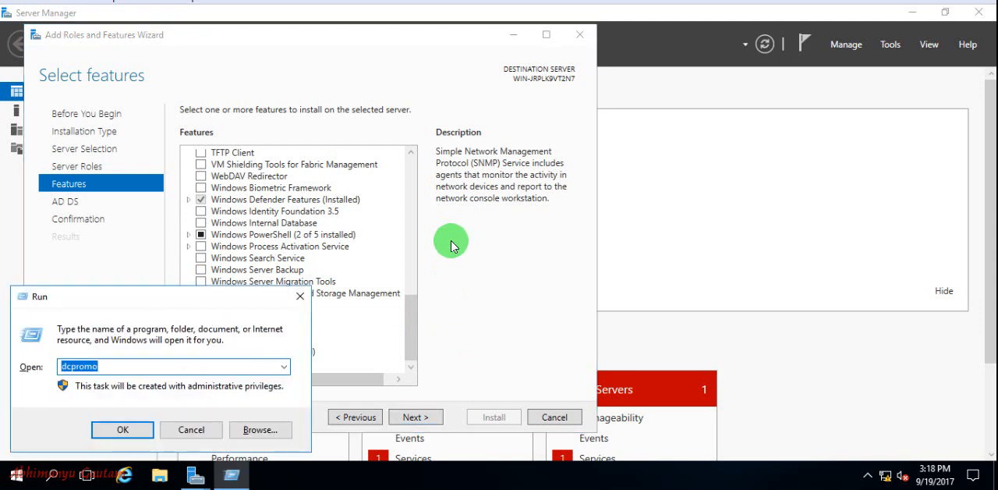
type("ncp")
type("a.cpl")
key("Return")
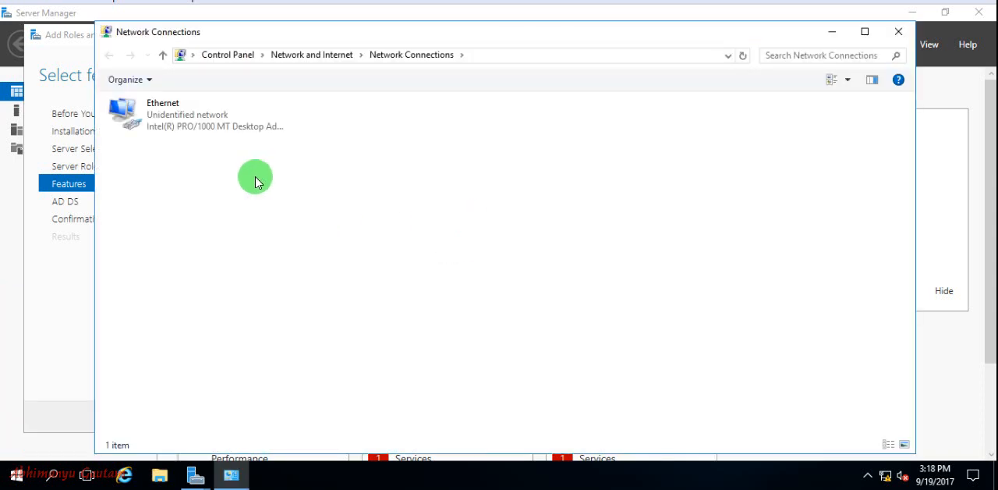
Step: Disable Internet Protocol Version 6 (TCP/IPv6) in the Ethernet adapter's properties
double_click(199, 125)
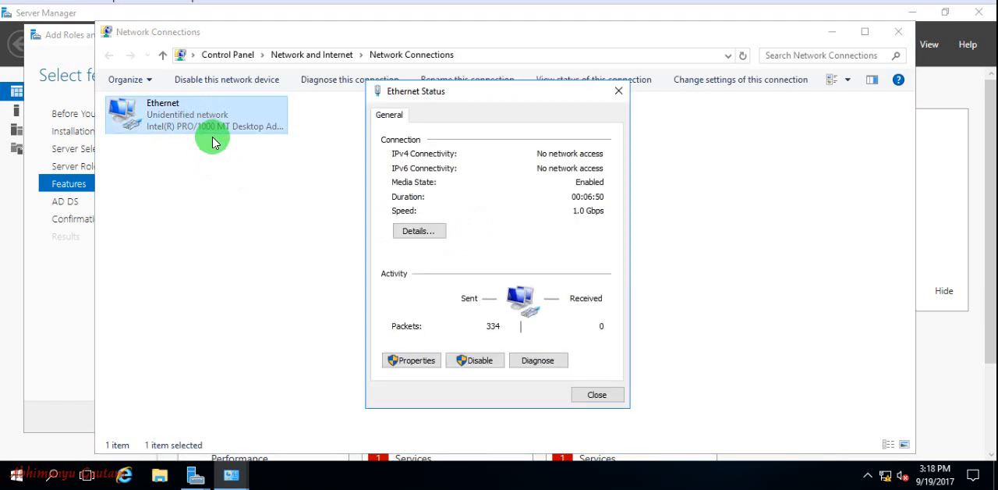
left_click(407, 361)
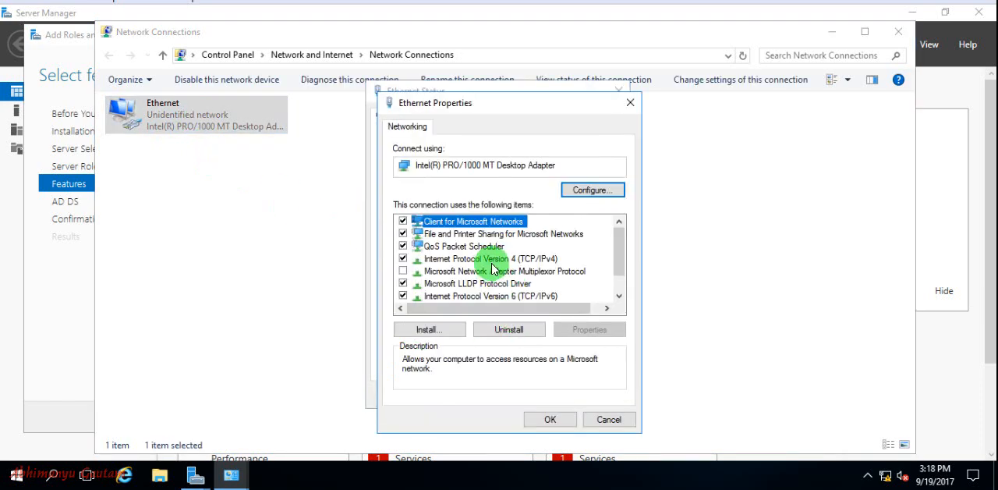
left_click(404, 297)
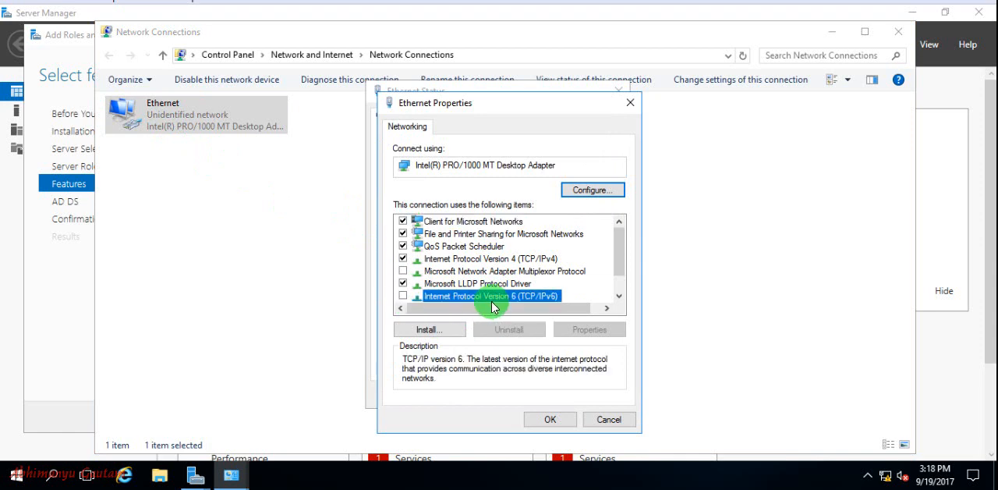
Step: Give the adapter's IPv4 a static address of 192.168.1.5 with subnet mask 255.255.255.0 and default gateway 192.168.1.1
double_click(499, 259)
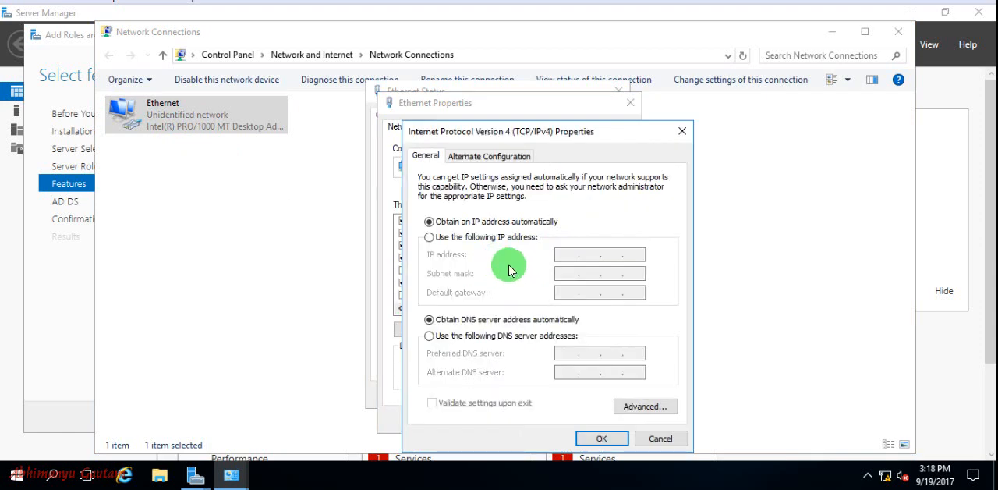
left_click(430, 237)
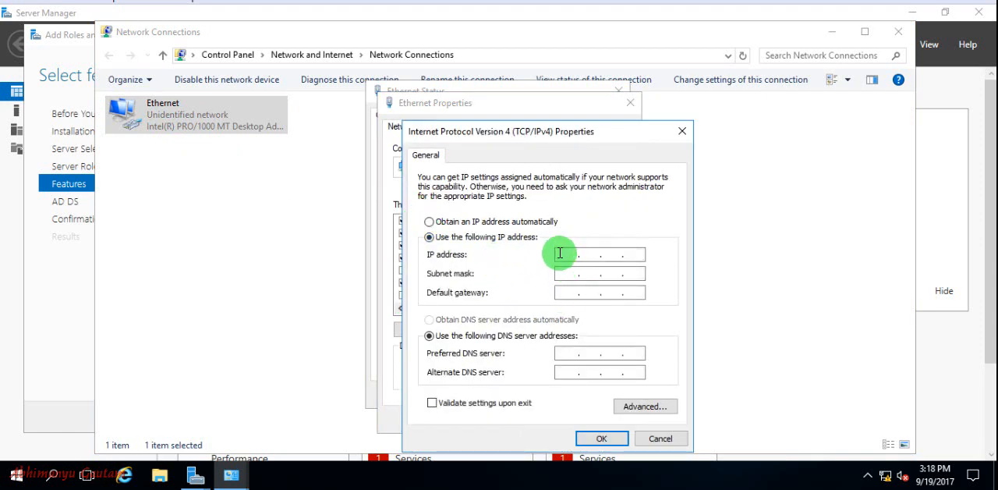
type("192.168.1.5")
key("Tab")
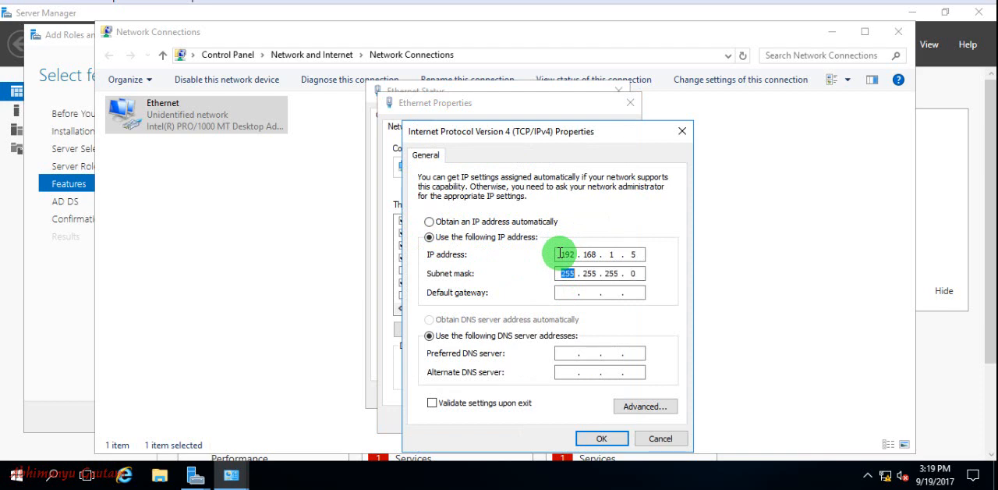
key("Tab")
type("192 . 168 . 1 . 1 .")
Step: Set the preferred DNS server to 127.0.0.1, save the adapter settings and close the network windows
key("Tab")
key("Tab")
type("127 . ")
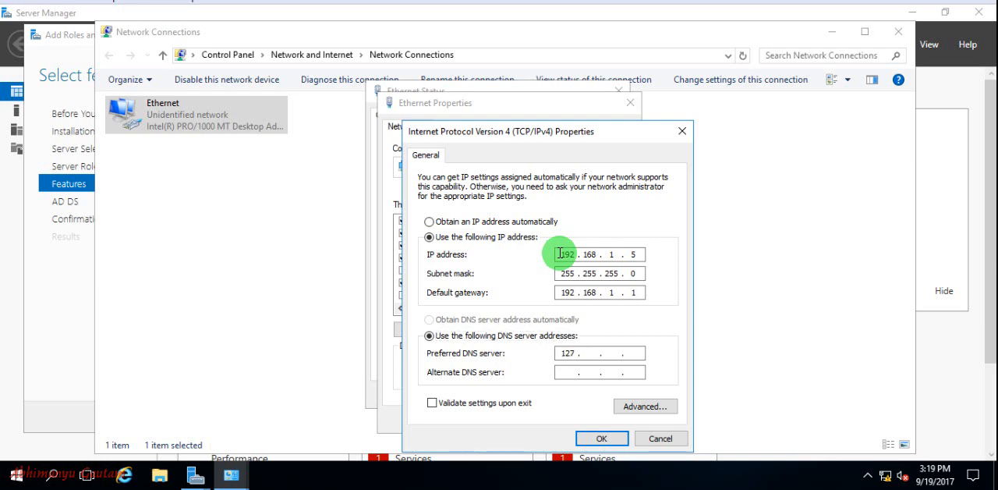
type("00")
key("BackSpace")
type("1")
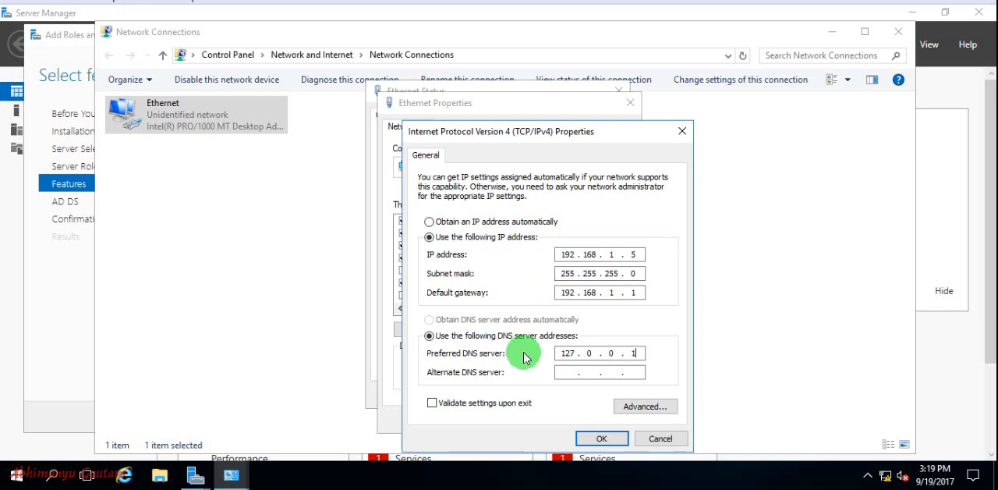
left_click(598, 436)
left_click(540, 418)
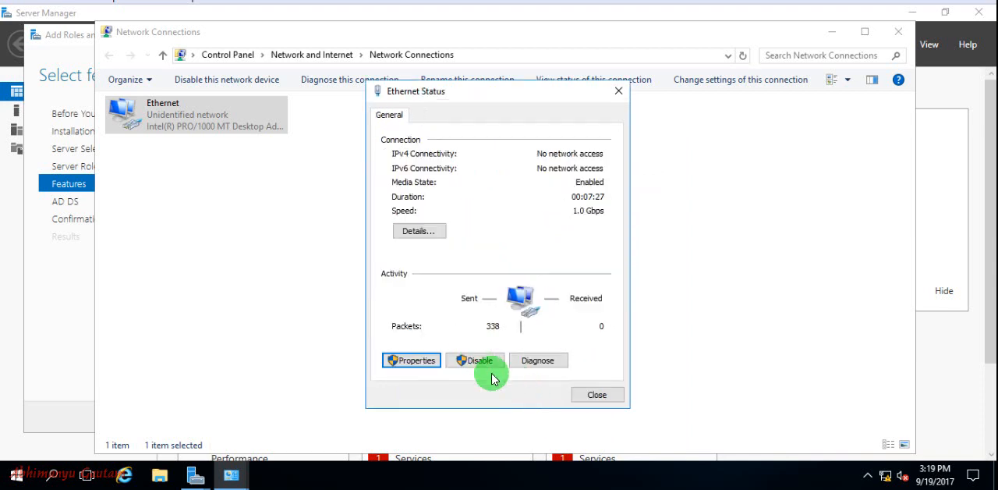
left_click(598, 396)
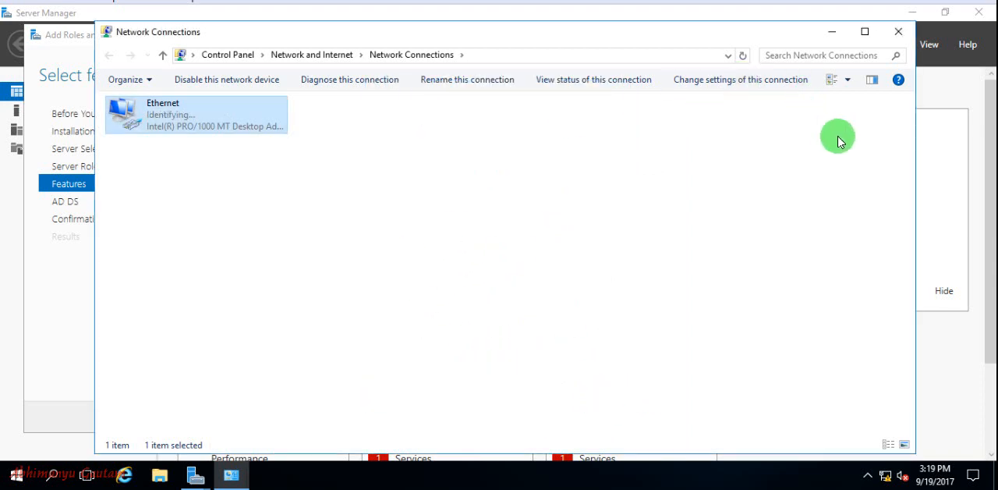
left_click(903, 33)
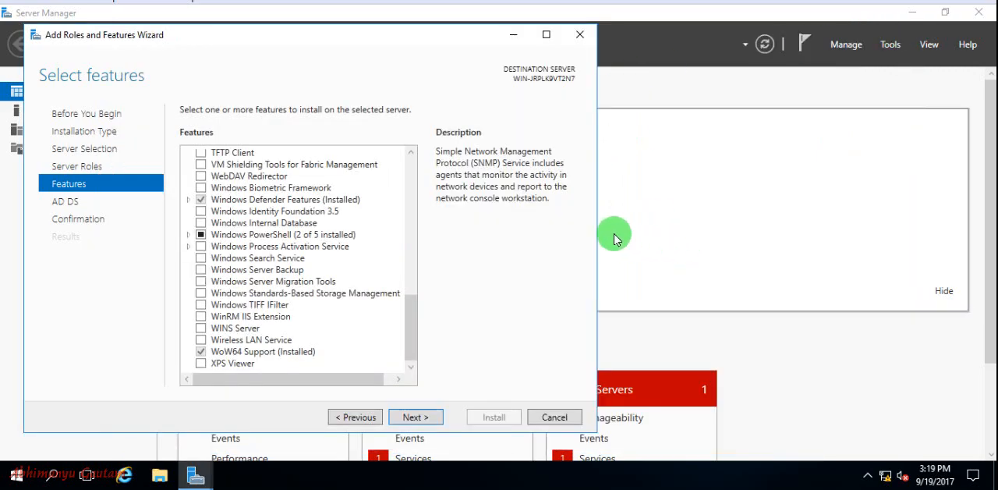
Step: Advance the wizard past the AD DS information to the confirmation page and review the selected roles and features
left_click(422, 418)
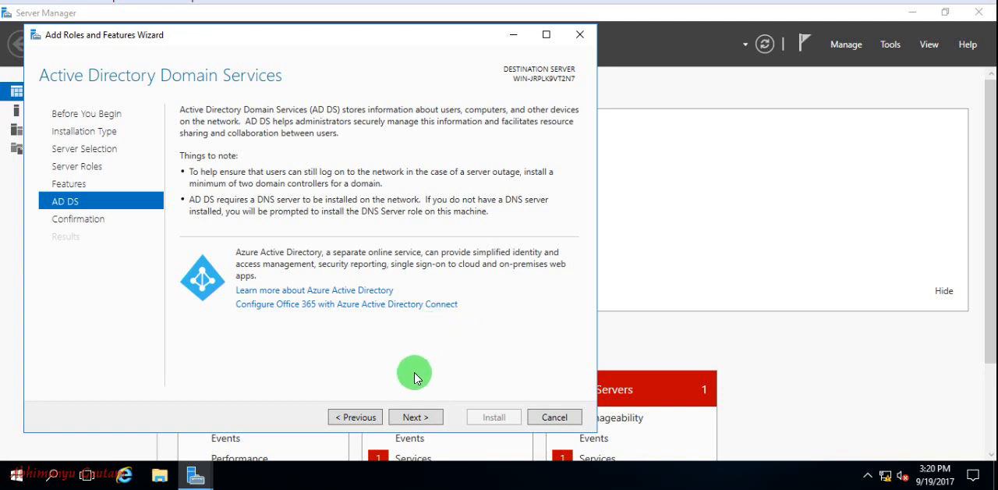
left_click(418, 424)
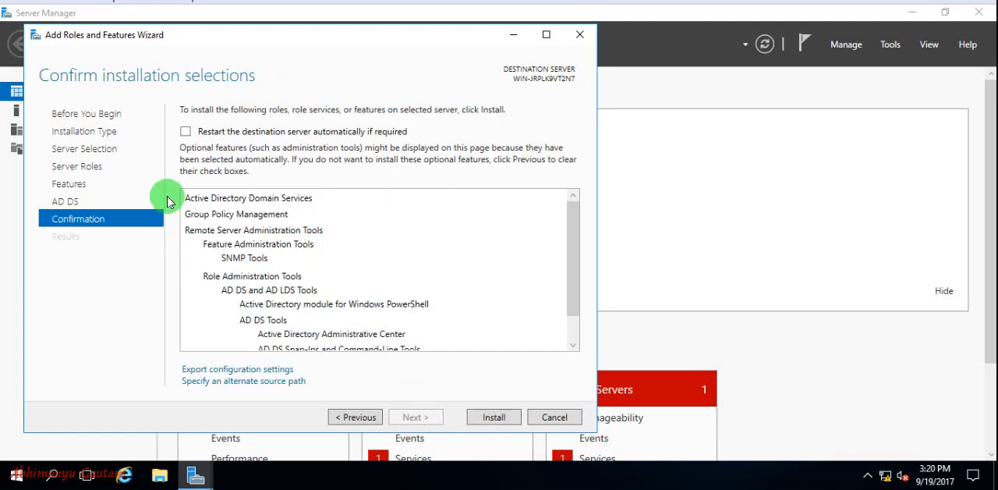
scroll(399, 264, "down", 1)
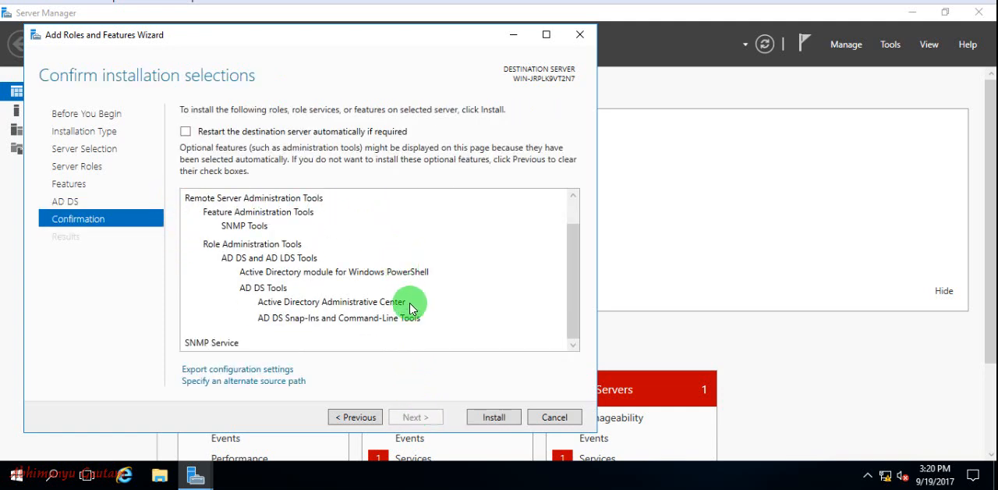
scroll(293, 289, "up", 1)
scroll(292, 289, "down", 1)
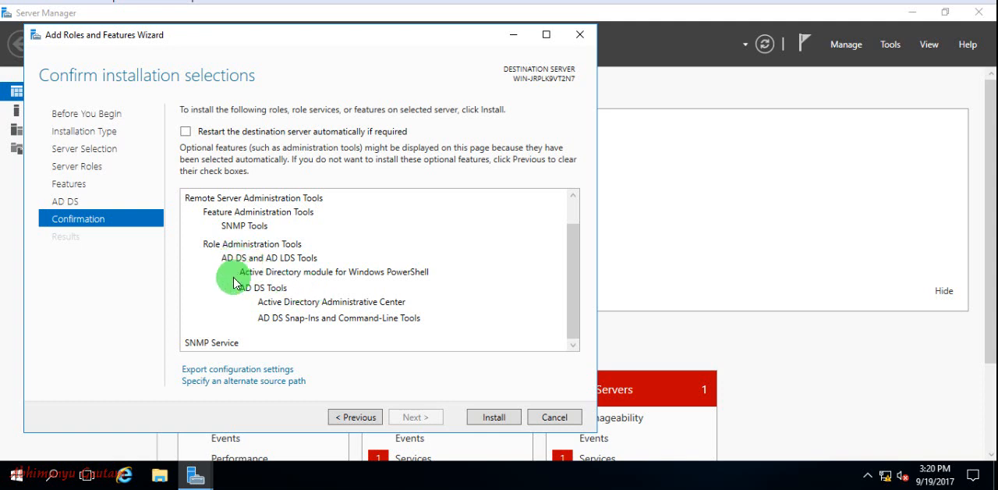
scroll(318, 312, "up", 1)
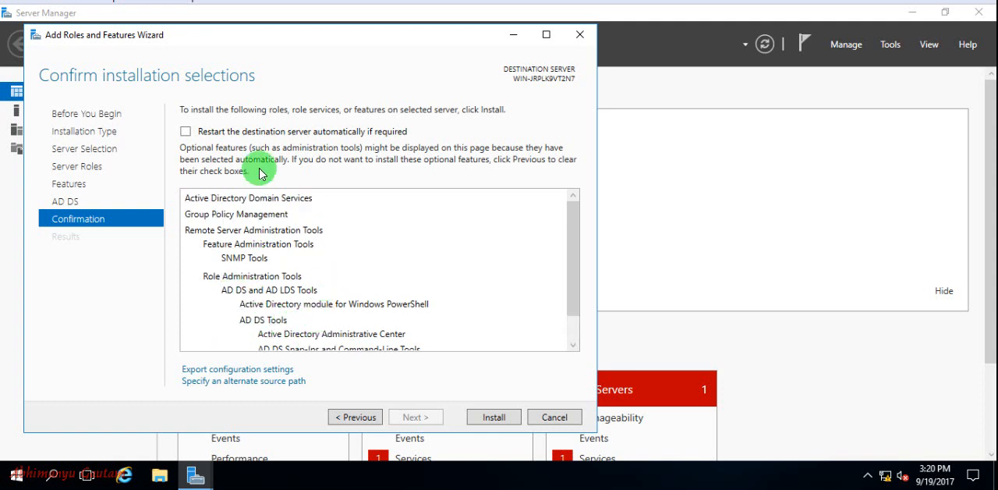
Step: Allow the destination server to restart automatically if required, and start the installation
left_click(186, 131)
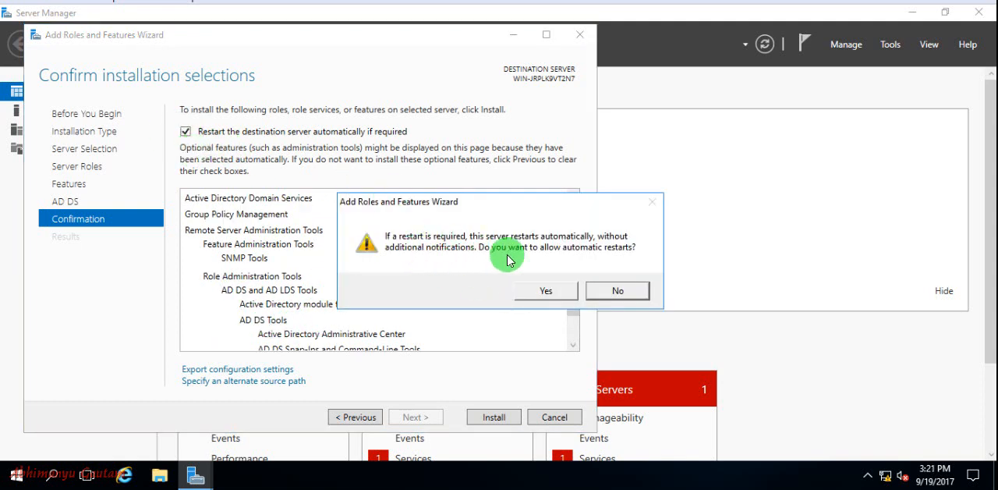
left_click(532, 290)
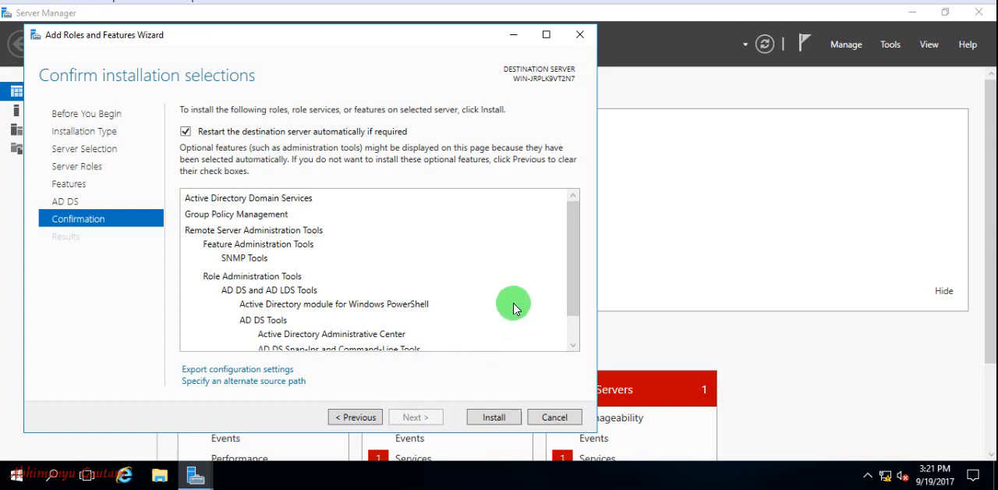
scroll(511, 275, "down", 1)
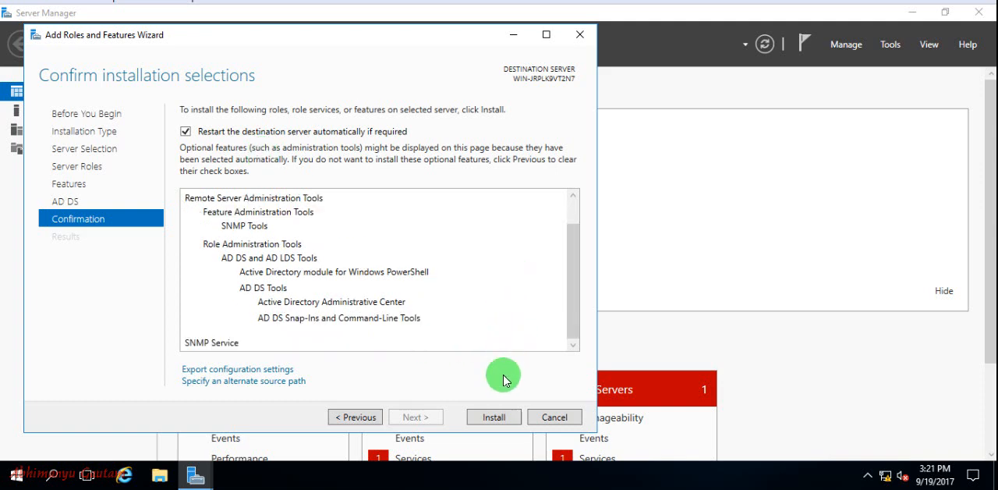
left_click(485, 418)
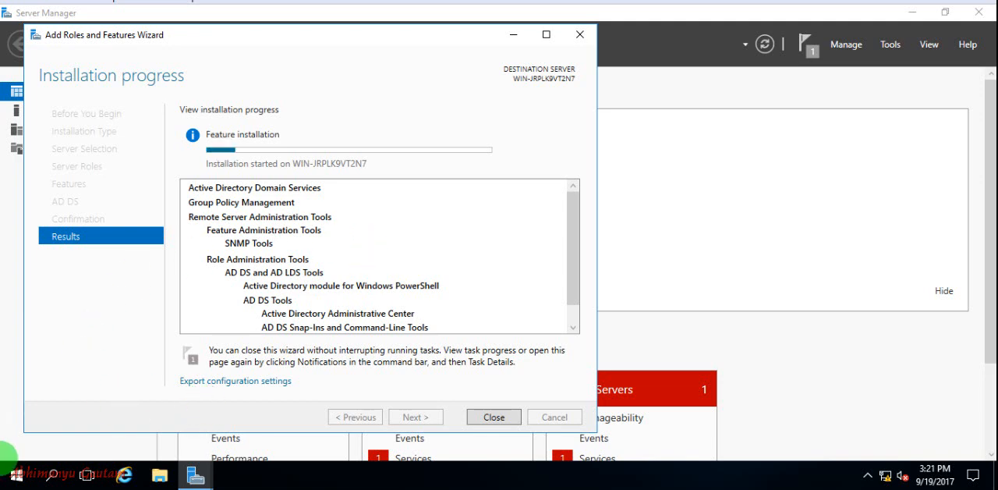
Step: Open the system's computer name settings and rename the computer to server2016, keeping it in the workgroup
right_click(22, 474)
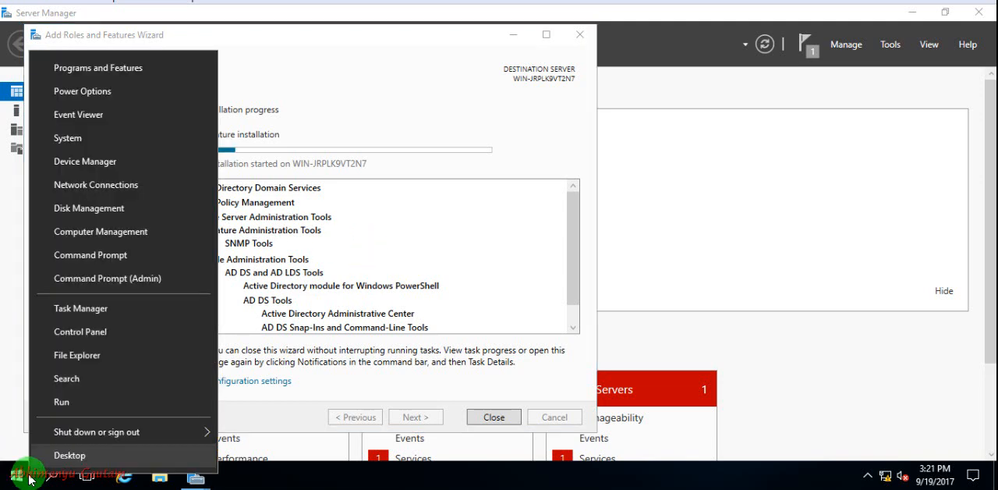
left_click(70, 140)
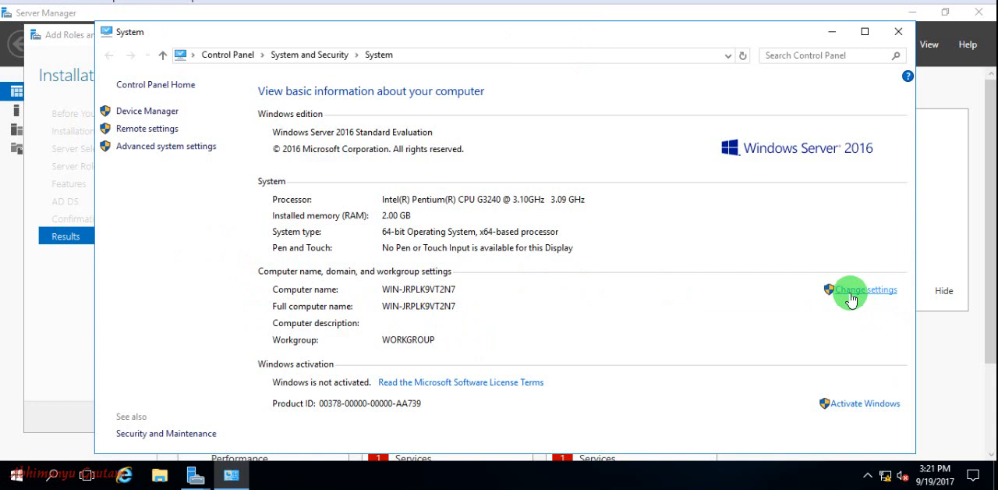
left_click(852, 295)
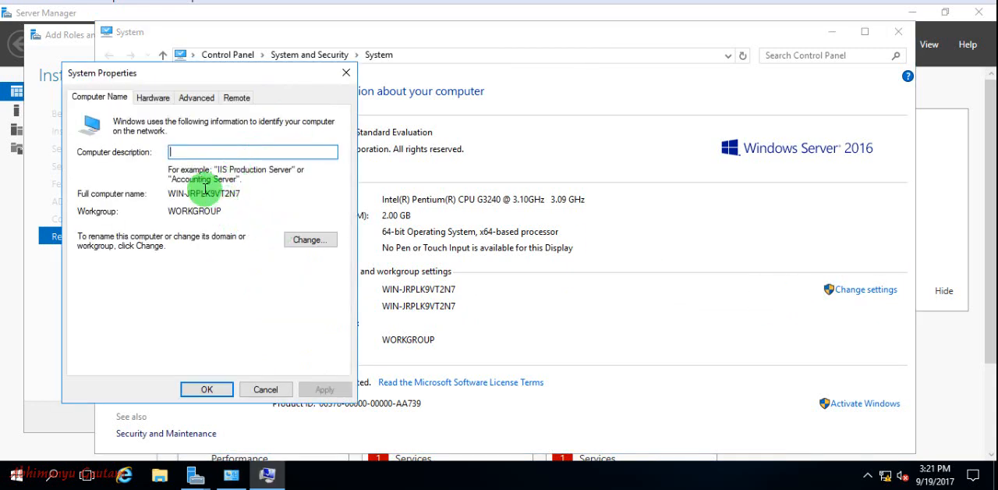
left_click(311, 239)
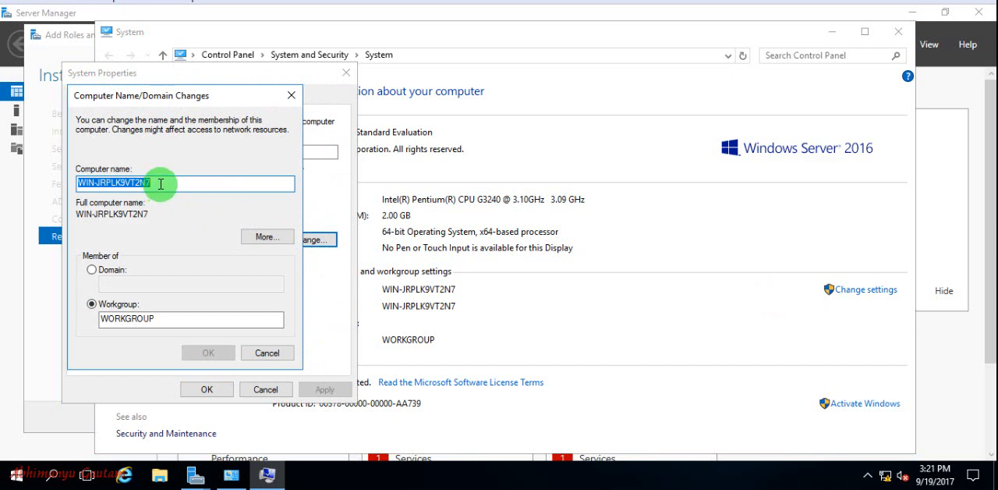
type("serv")
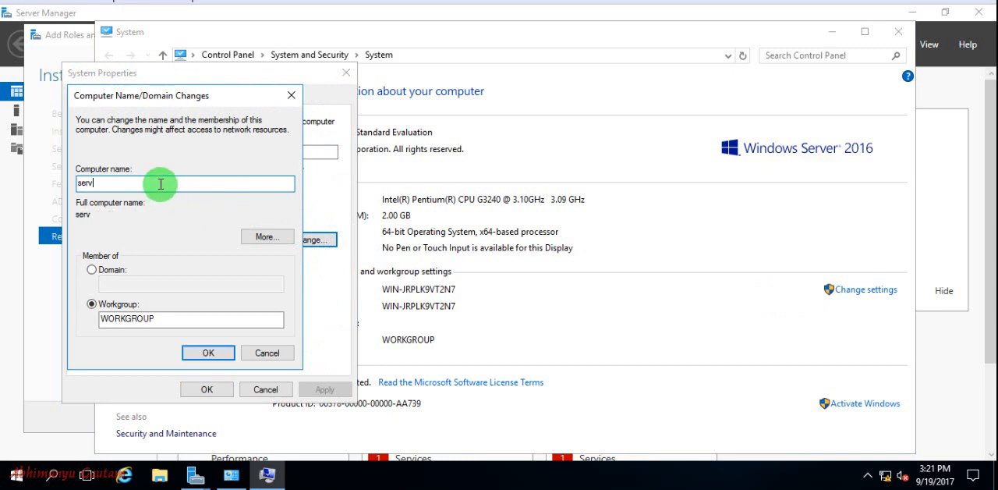
type("er2016")
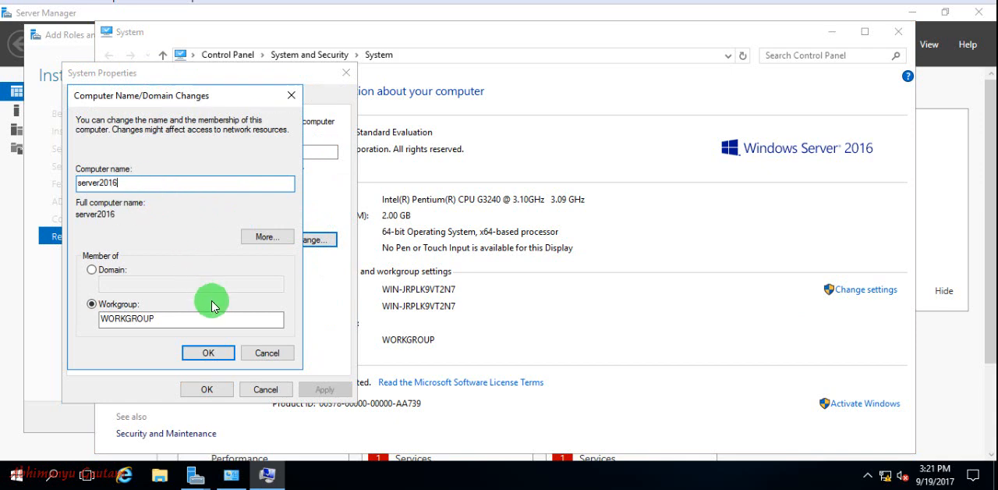
left_click(209, 353)
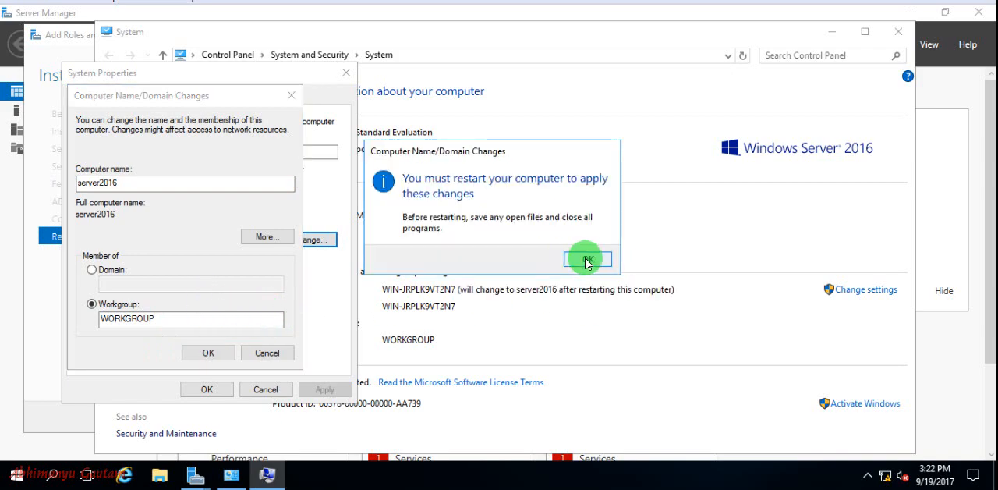
Step: Acknowledge the restart notice, postpone the restart and close the System window
left_click(587, 263)
left_click(206, 389)
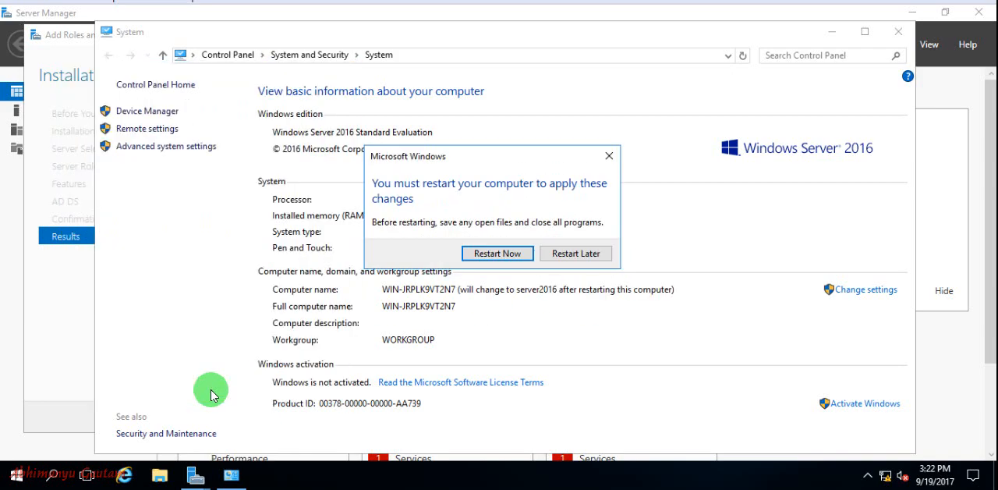
left_click(596, 260)
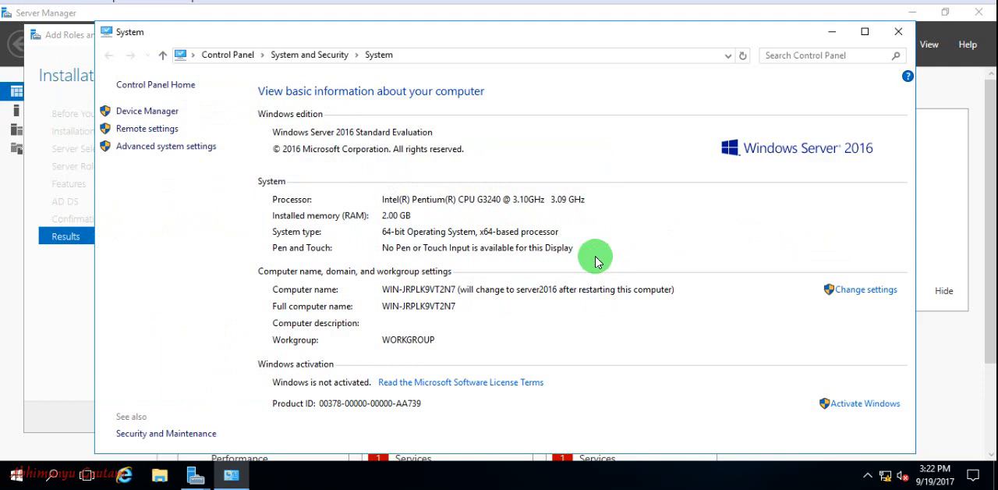
left_click(899, 34)
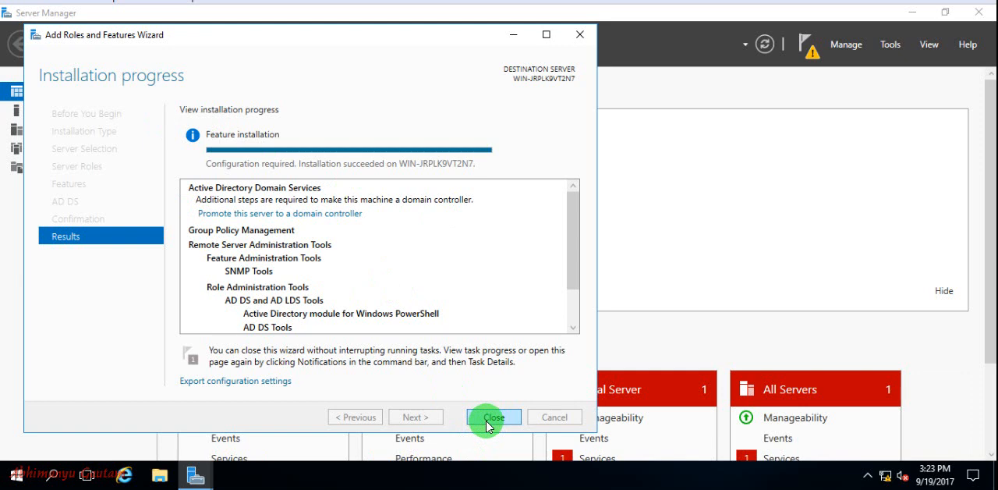
Step: Review the list of installed roles and features in the installation results and close the wizard
scroll(257, 327, "down", 1)
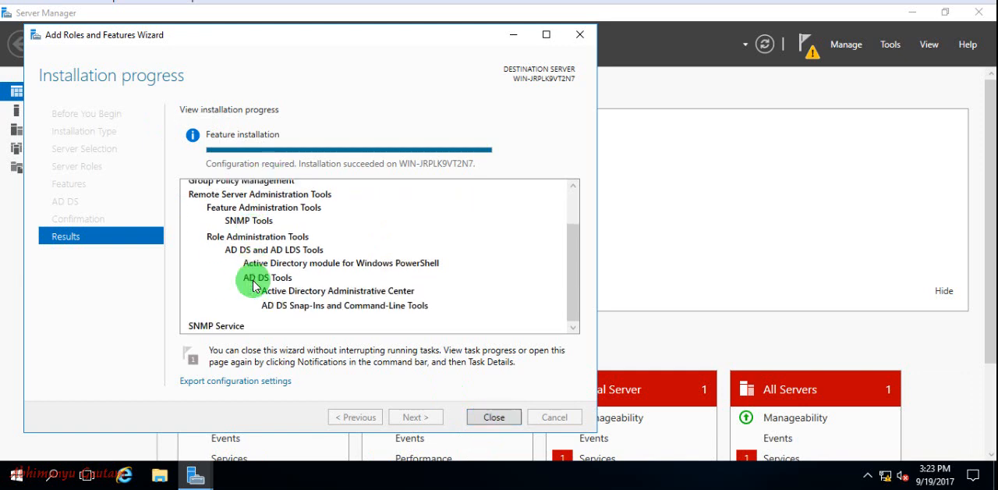
scroll(248, 281, "up", 1)
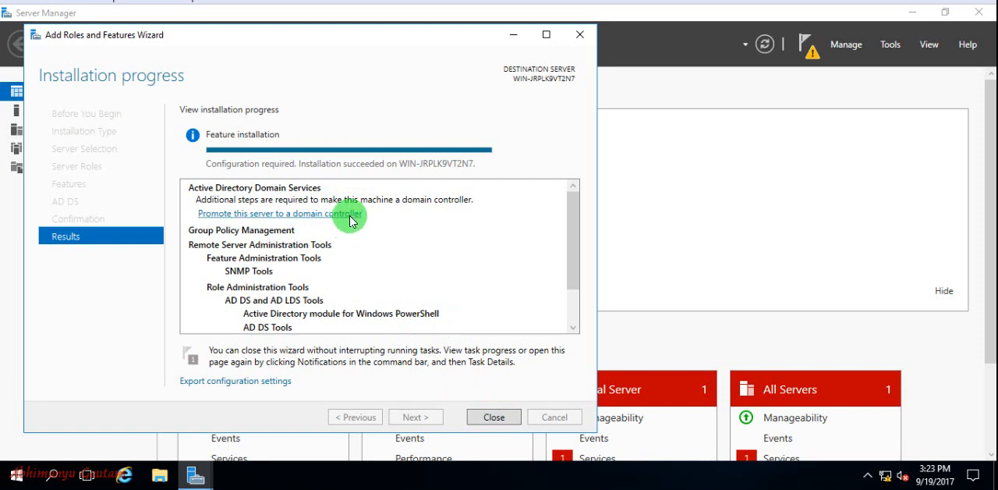
left_click(492, 416)
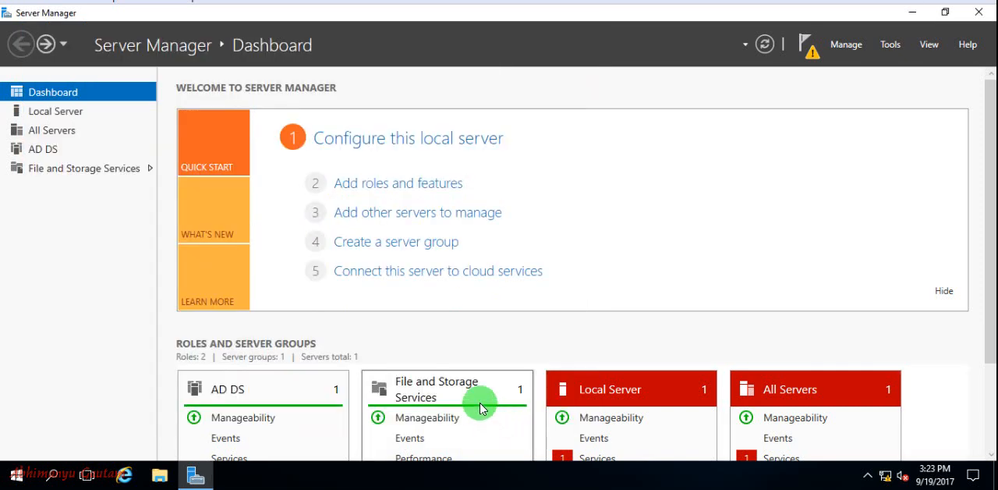
left_click(815, 53)
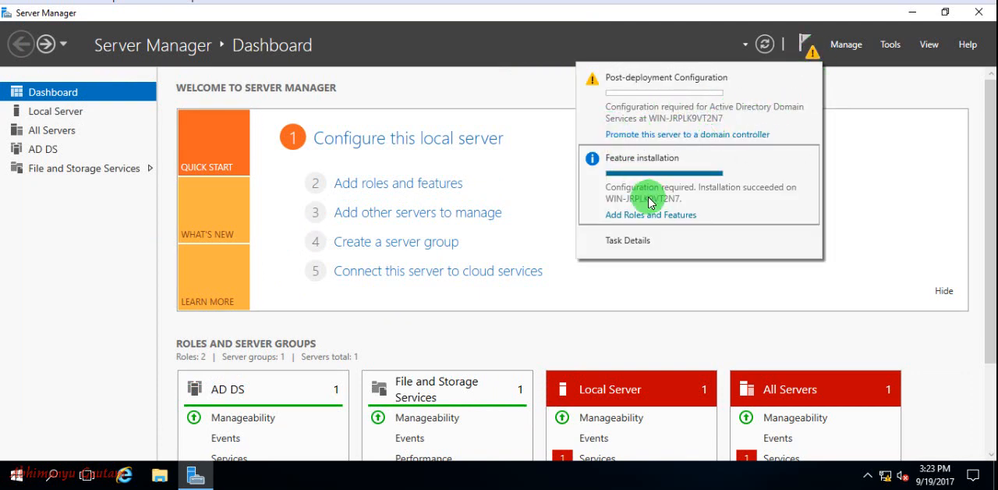
left_click(660, 137)
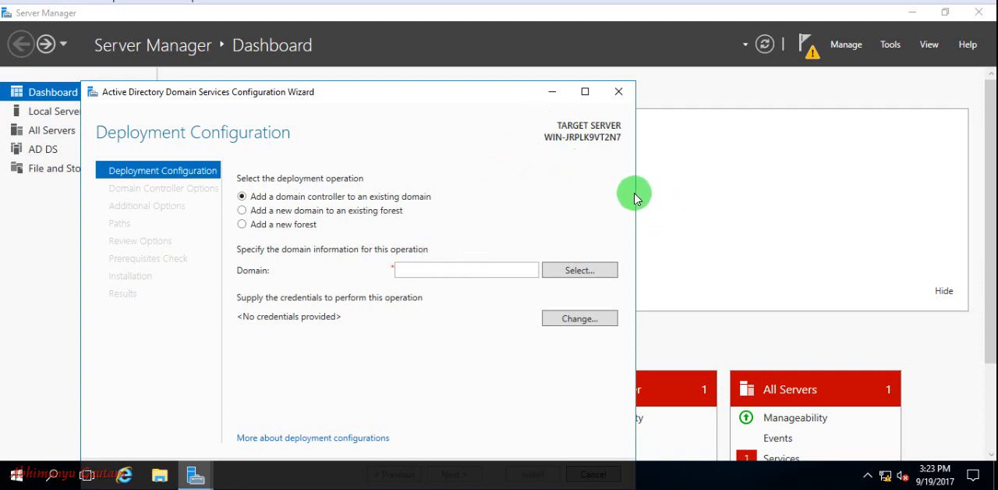
left_click(618, 90)
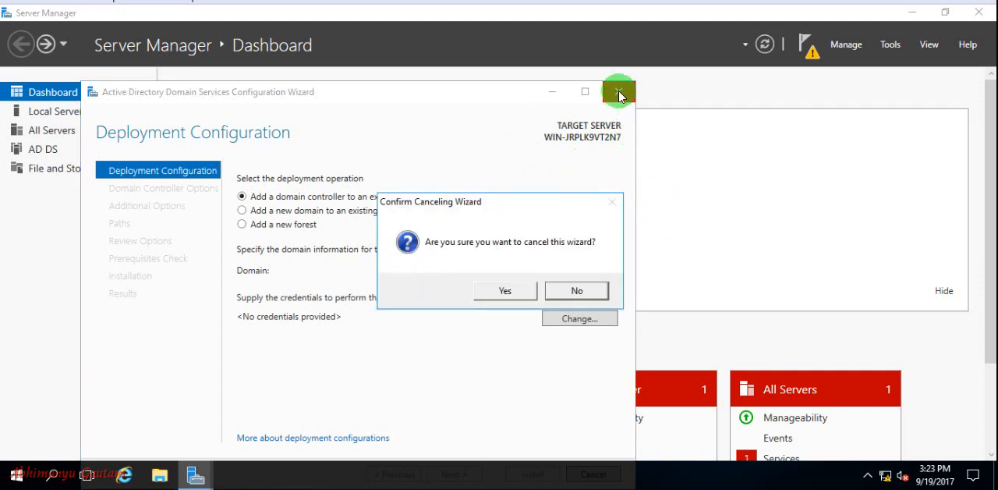
left_click(506, 290)
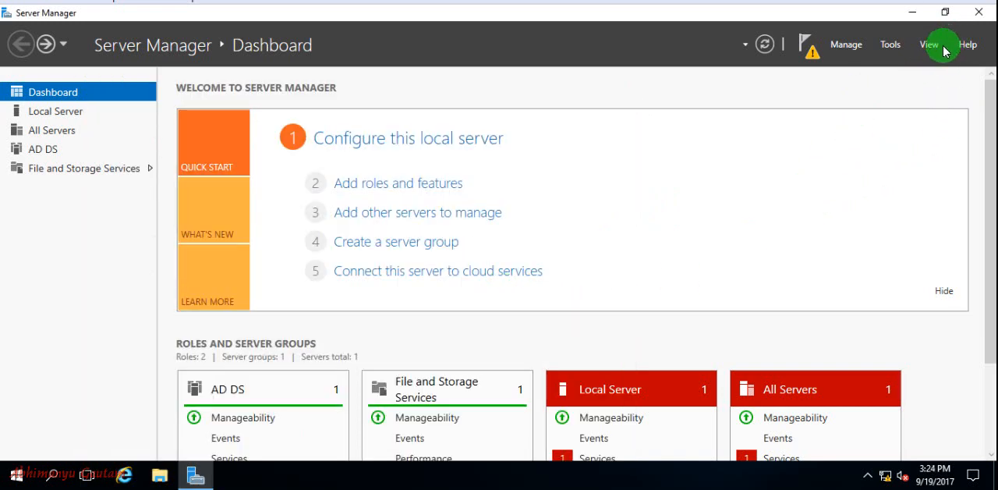
Step: Close Server Manager and restart the server, giving Other (Unplanned) as the reason
left_click(979, 11)
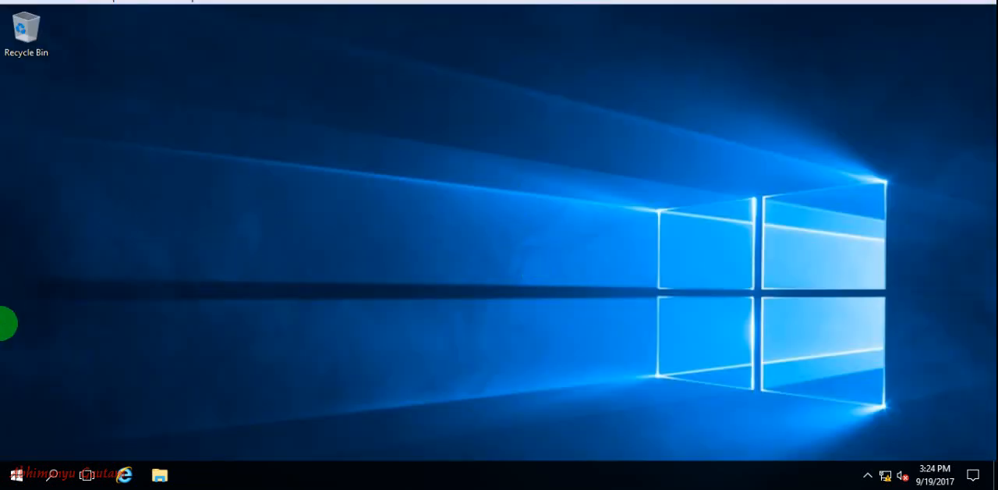
left_click(17, 471)
left_click(19, 442)
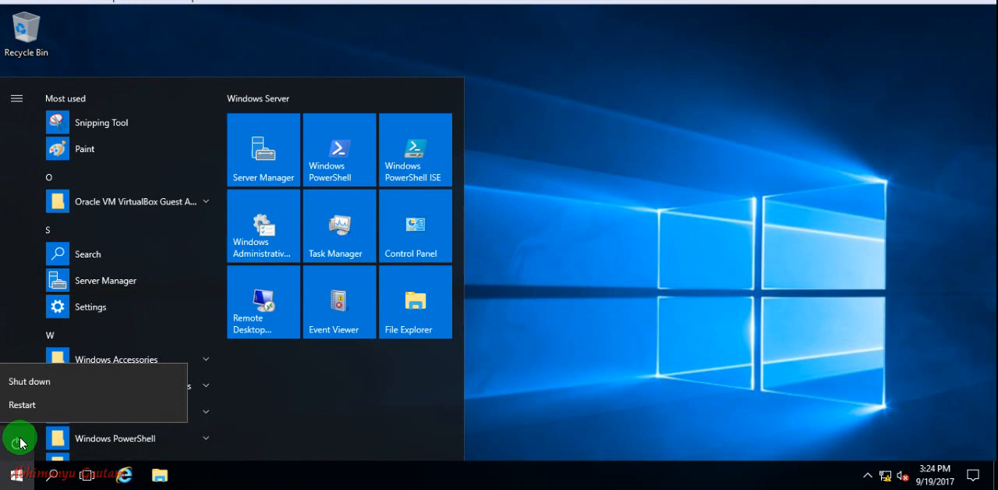
left_click(43, 406)
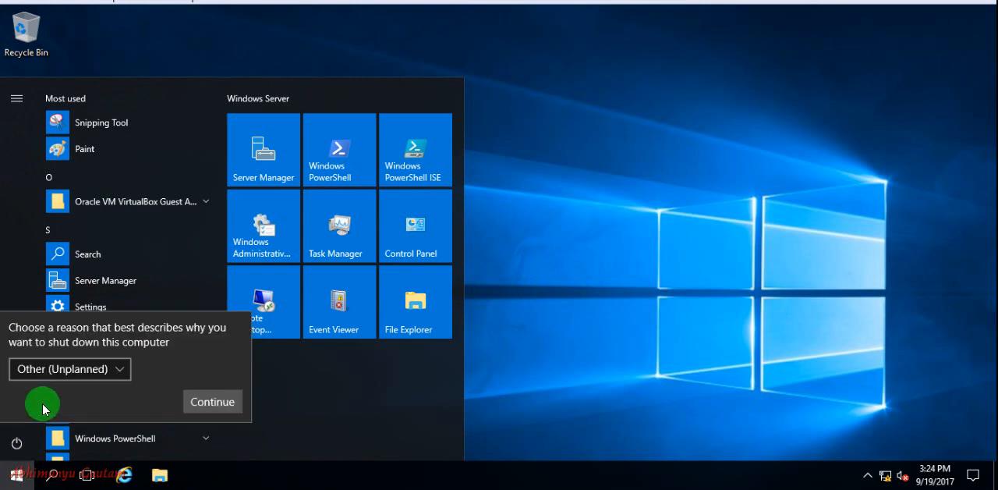
left_click(223, 401)
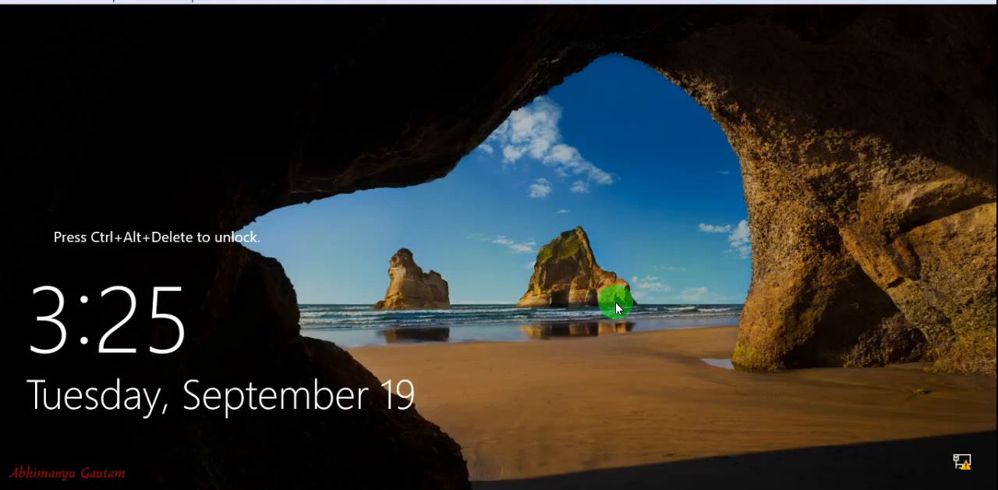
Step: Unlock the server and sign in to the Administrator account with its account password
key("ctrl+alt+Delete")
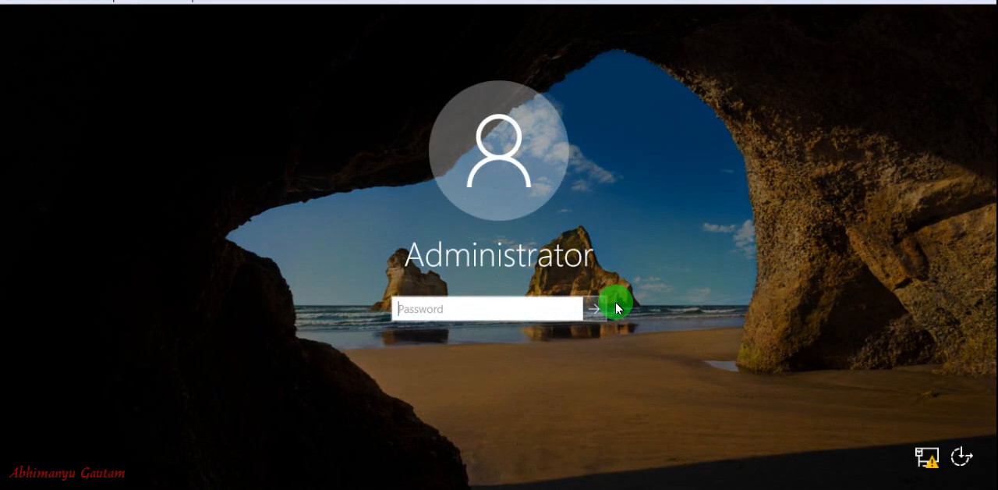
type("*********")
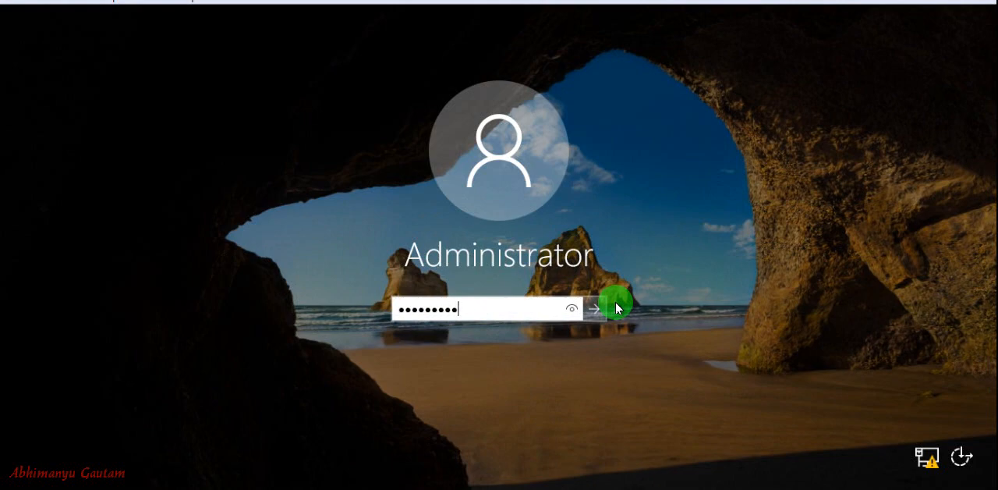
key("Return")
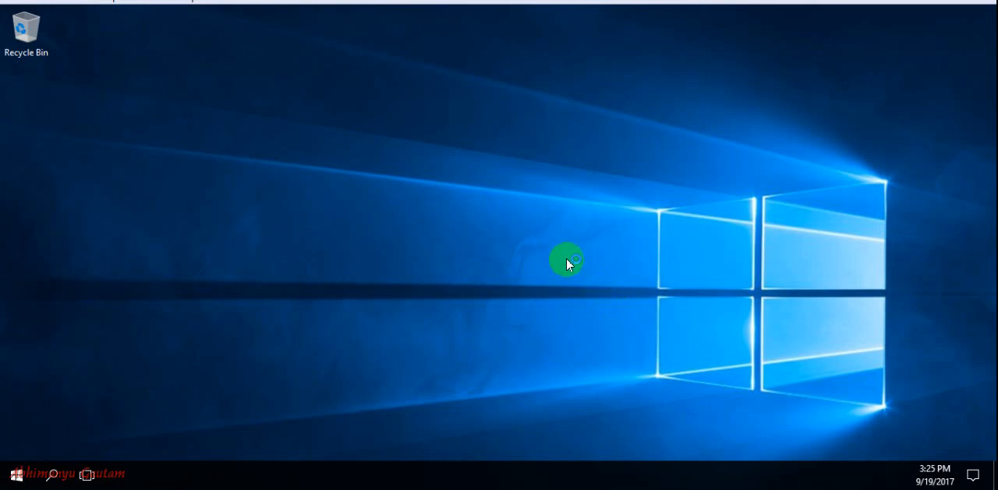
right_click(481, 209)
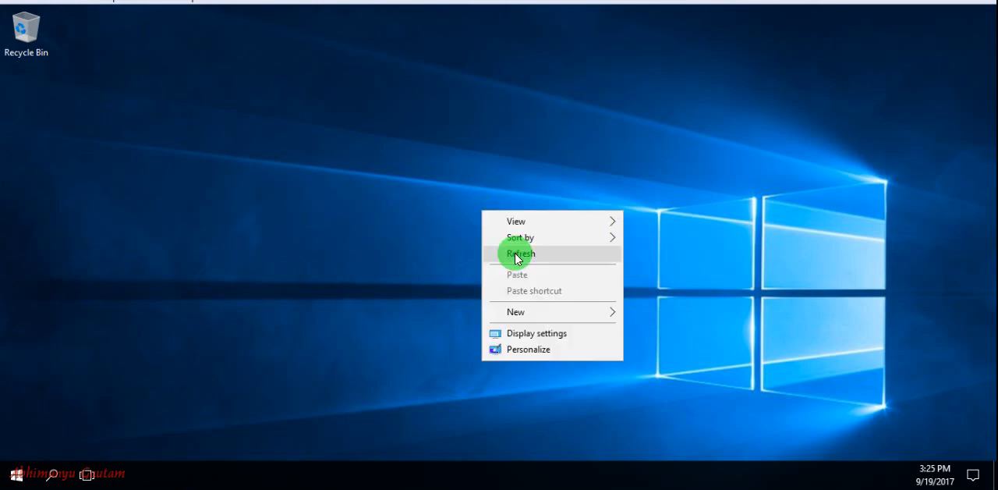
left_click(515, 253)
right_click(297, 131)
left_click(337, 173)
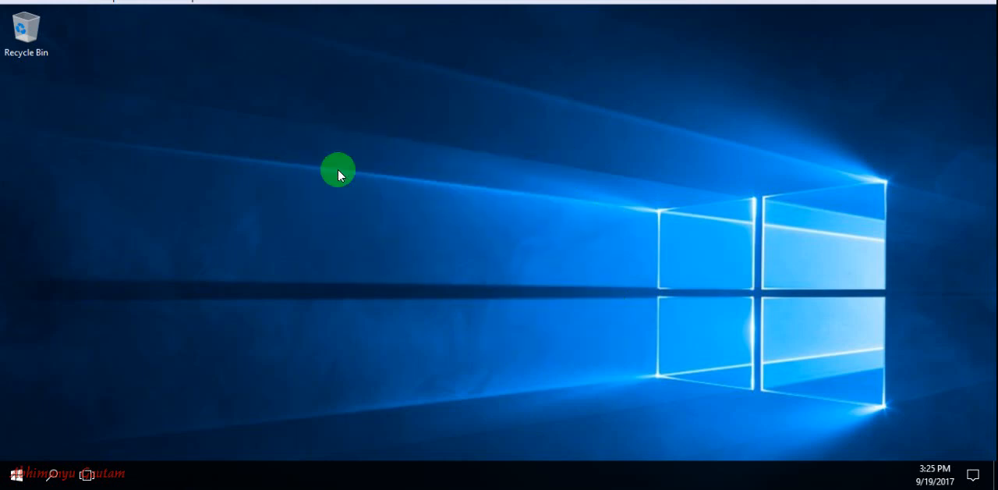
right_click(211, 112)
left_click(253, 154)
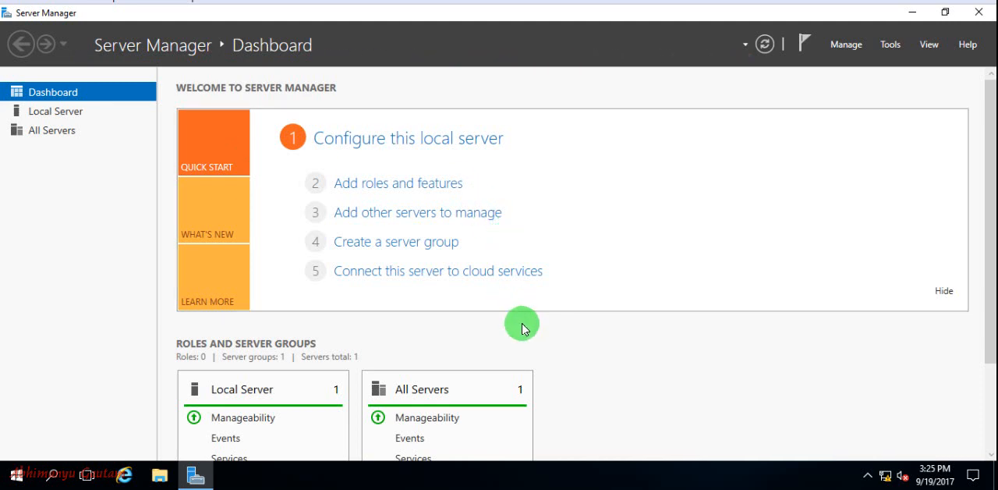
Step: Start promoting this server to a domain controller from the post-deployment configuration notification
scroll(523, 328, "down", 3)
scroll(525, 326, "down", 1)
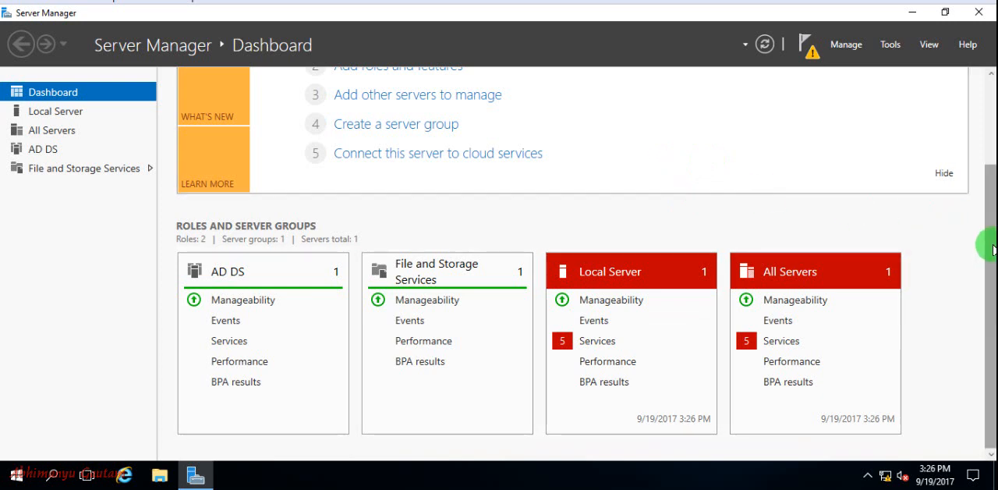
left_click_drag(992, 248, 987, 123)
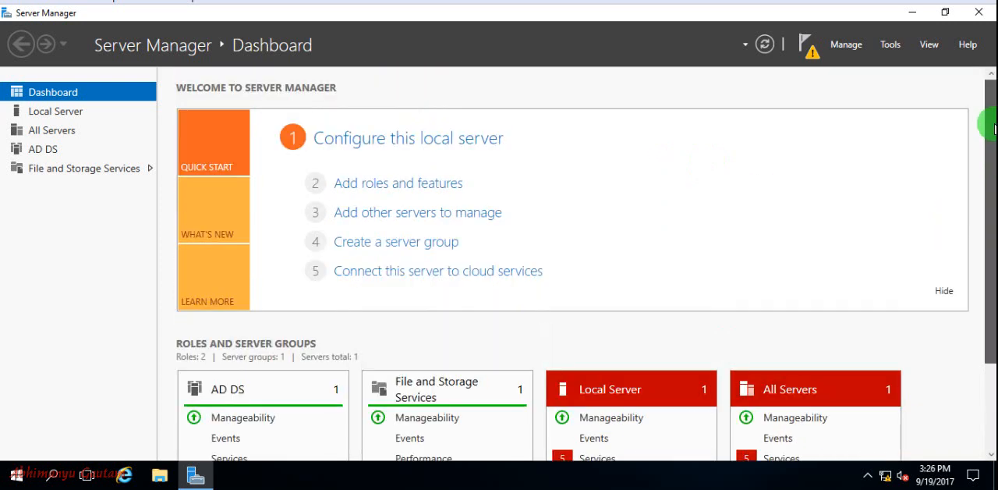
left_click(806, 51)
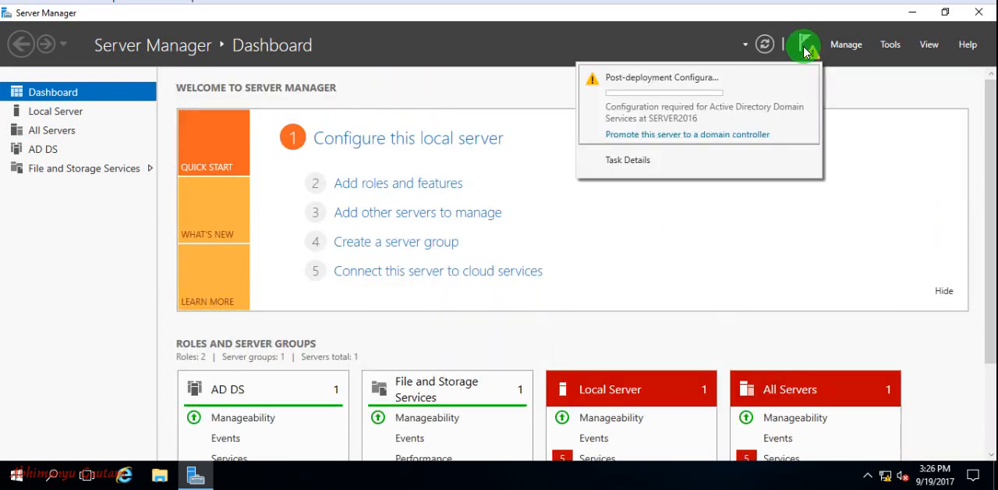
left_click(684, 134)
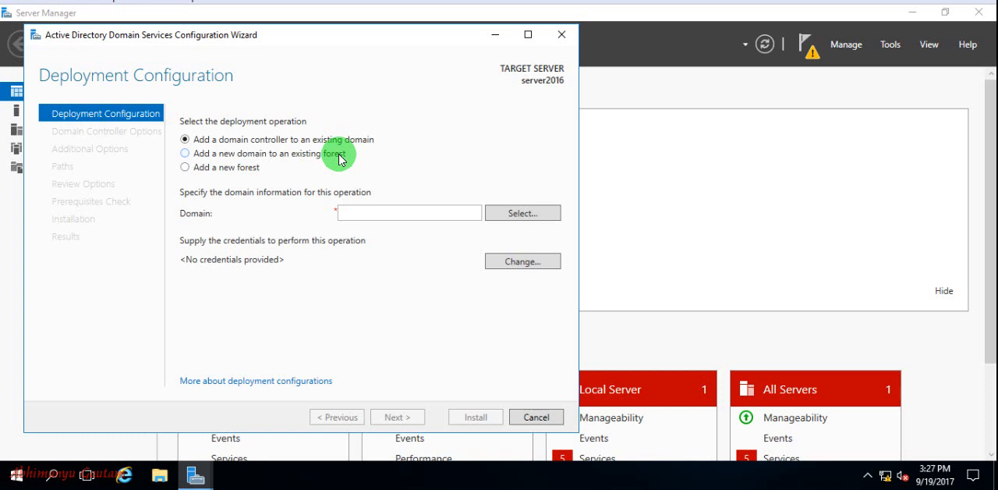
Step: Choose to add a new forest with the root domain name xyz.com and proceed to the domain controller options
left_click(187, 173)
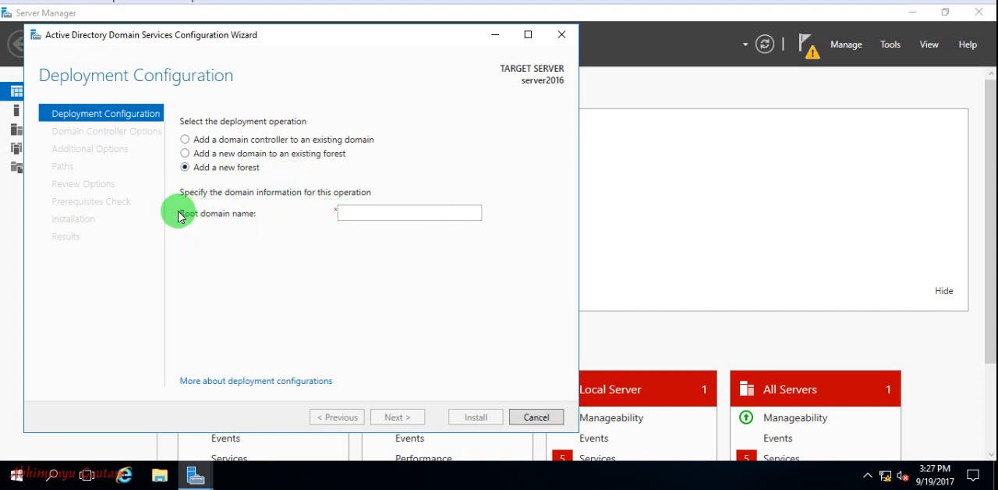
left_click(394, 216)
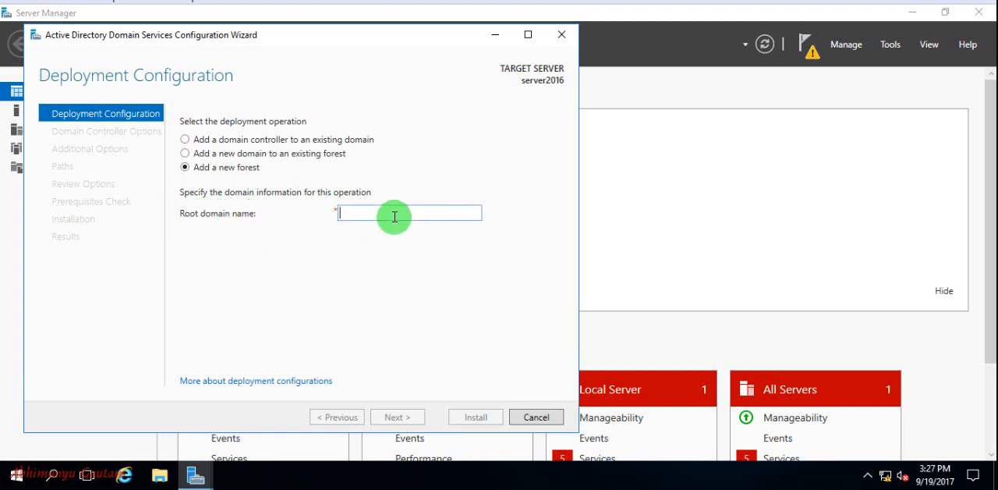
type("xy")
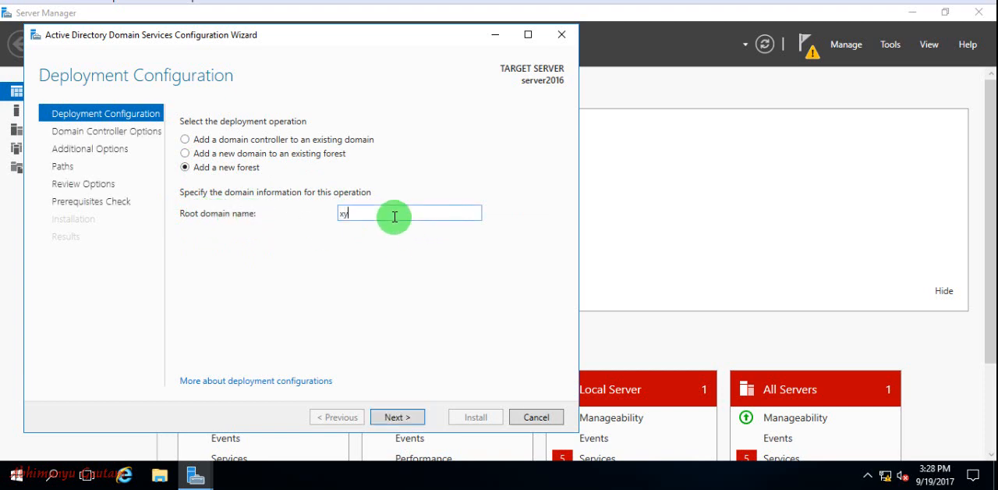
type("z.com")
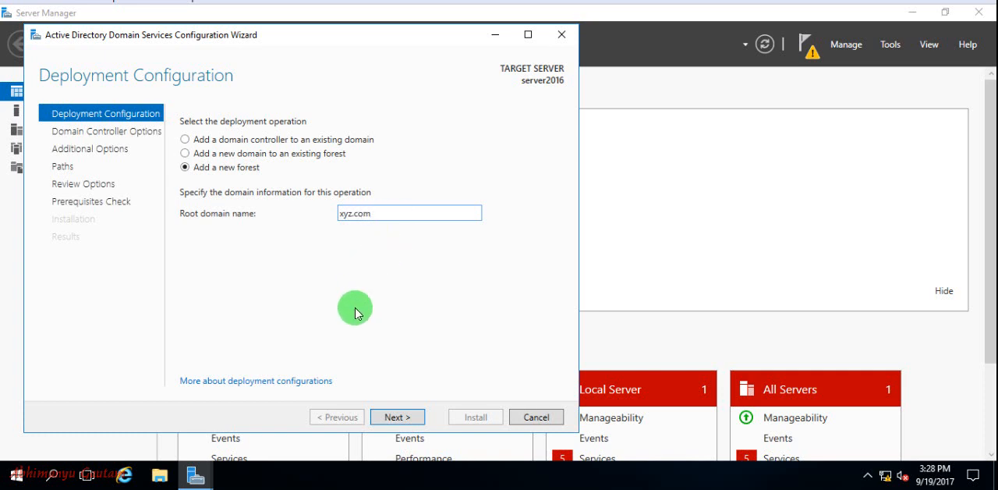
left_click(383, 415)
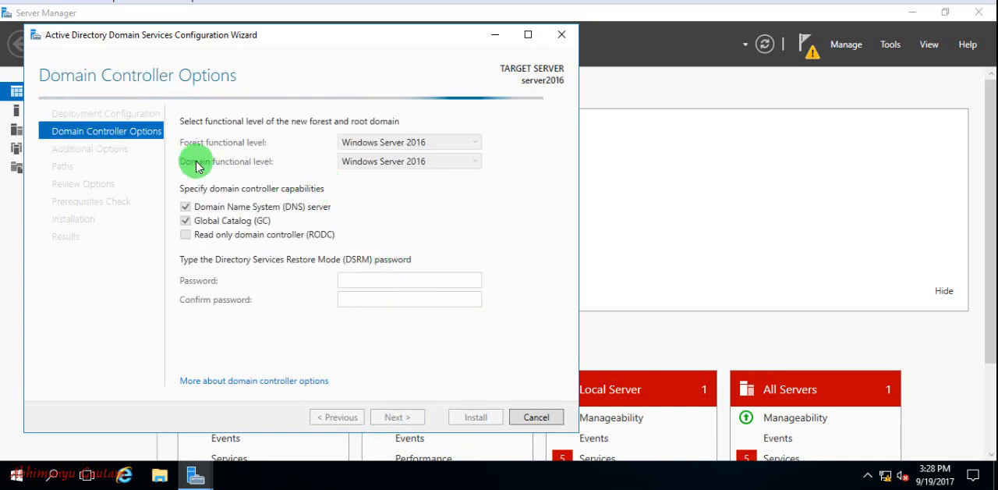
Step: Examine which forest and domain functional levels are available for the new forest and root domain
left_click(449, 144)
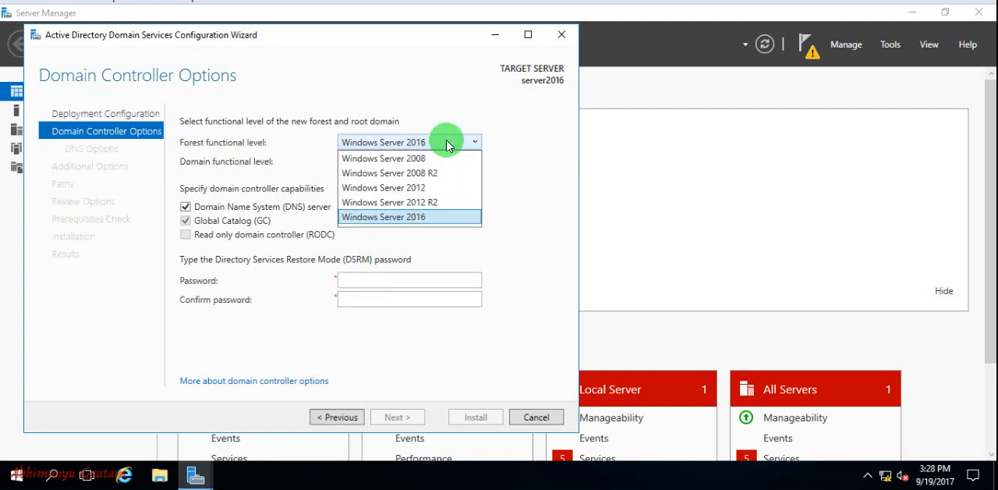
left_click(274, 153)
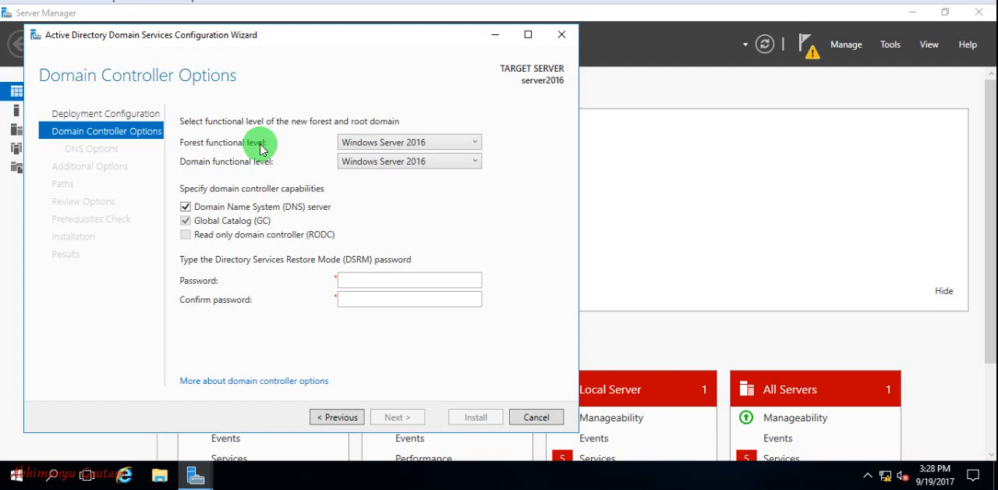
left_click(407, 142)
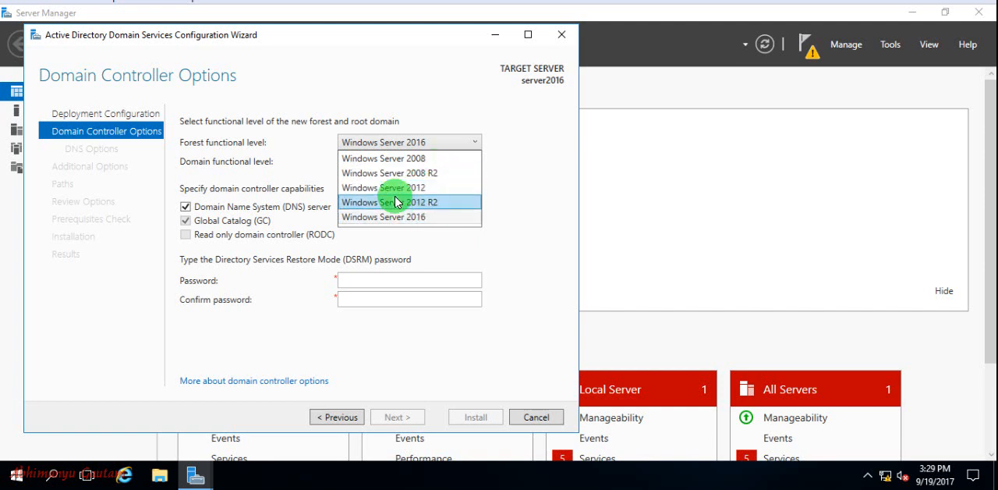
left_click(532, 195)
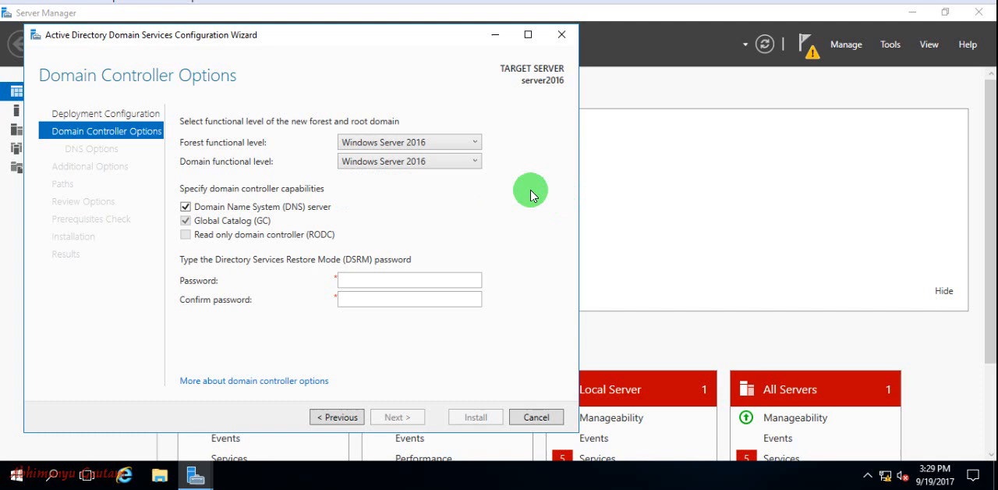
left_click(460, 161)
left_click(454, 164)
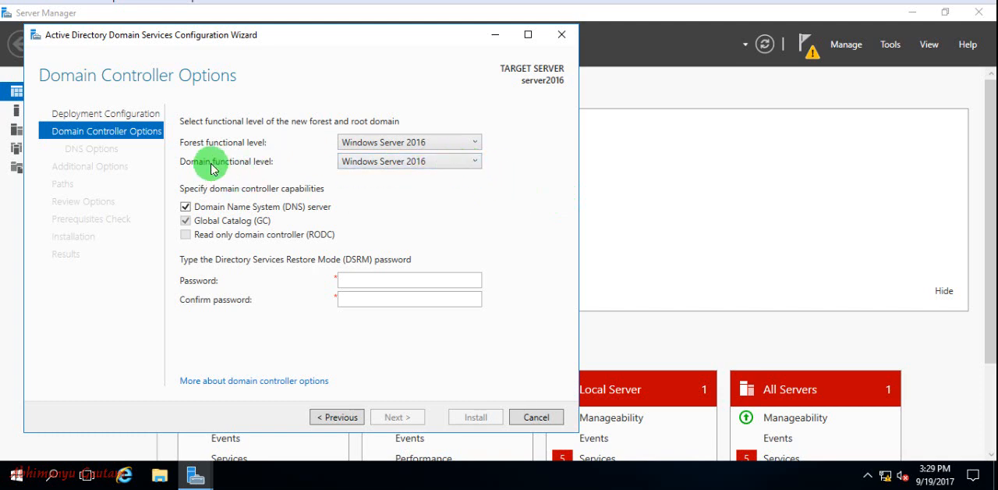
left_click(439, 160)
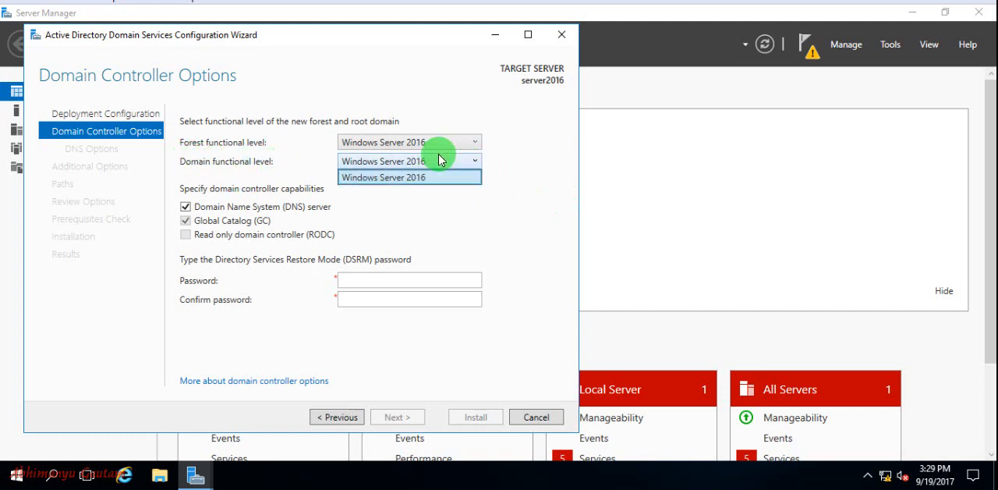
Step: Set both the forest functional level and the domain functional level to Windows Server 2012 R2
left_click(442, 140)
left_click(442, 140)
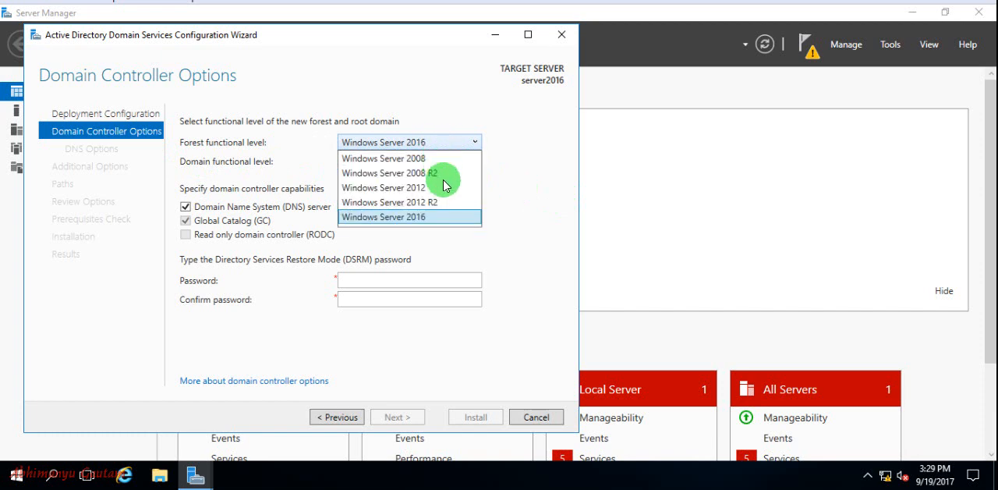
left_click(435, 207)
left_click(421, 160)
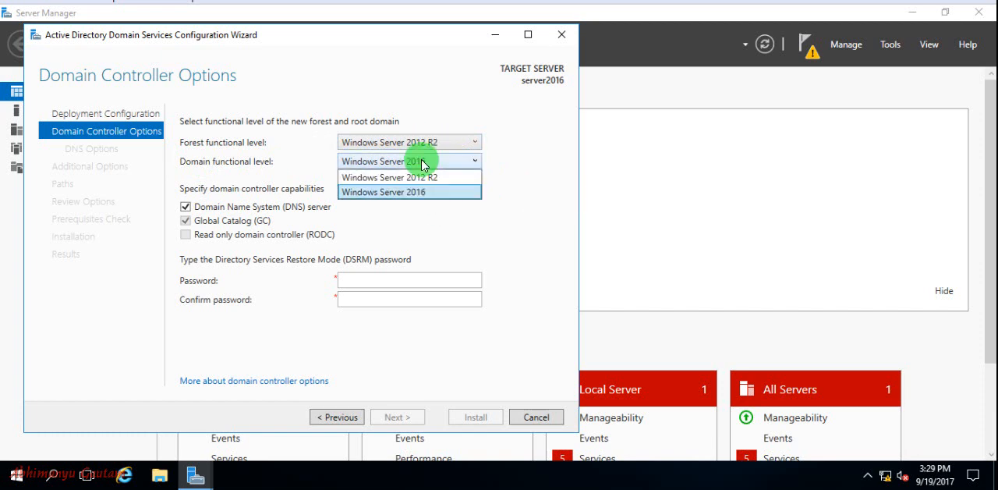
left_click(429, 179)
Step: Set both the forest functional level and the domain functional level to Windows Server 2012
left_click(441, 140)
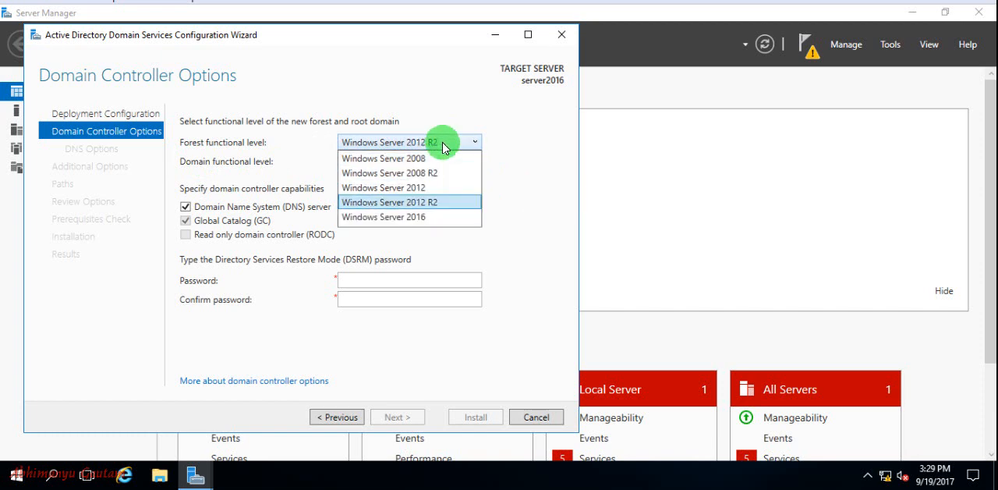
left_click(432, 189)
left_click(430, 160)
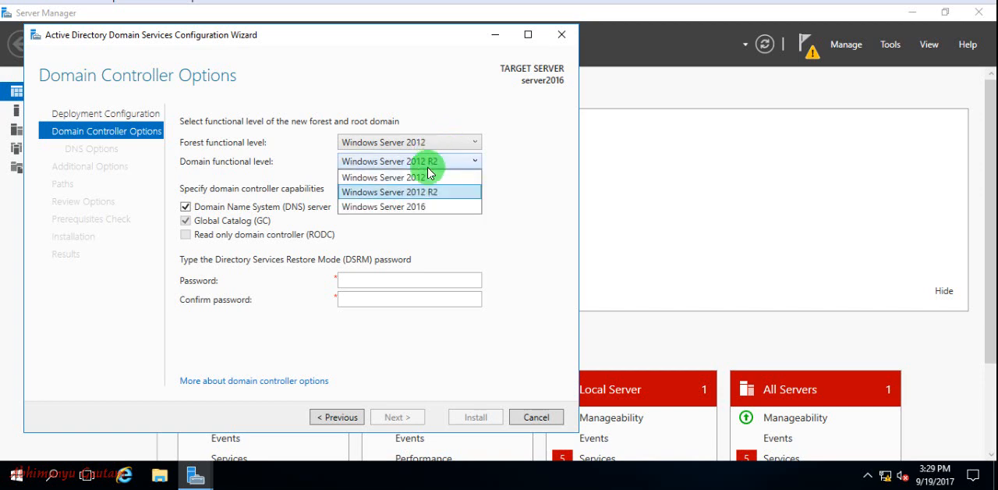
left_click(428, 176)
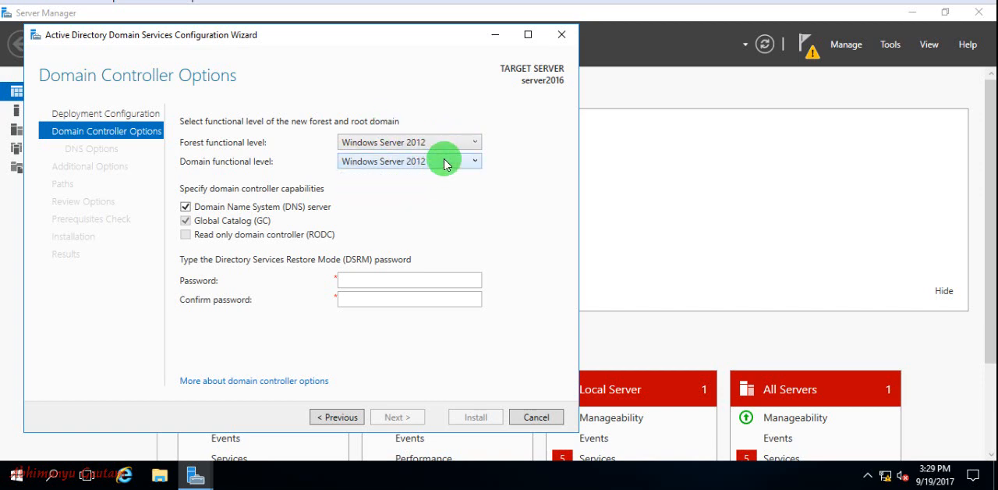
Step: Try Windows Server 2012 R2 as the forest functional level, and settle on Windows Server 2016 for both the forest and the domain
left_click(400, 149)
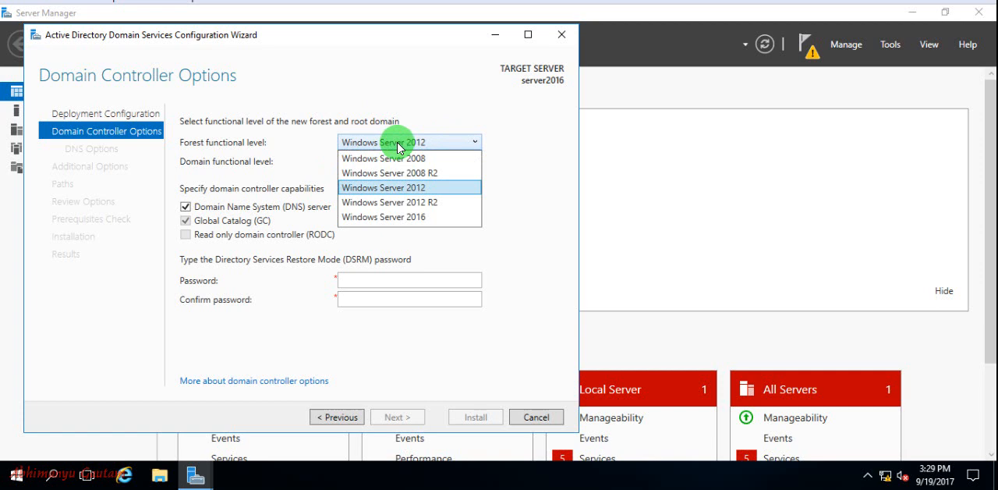
left_click(428, 210)
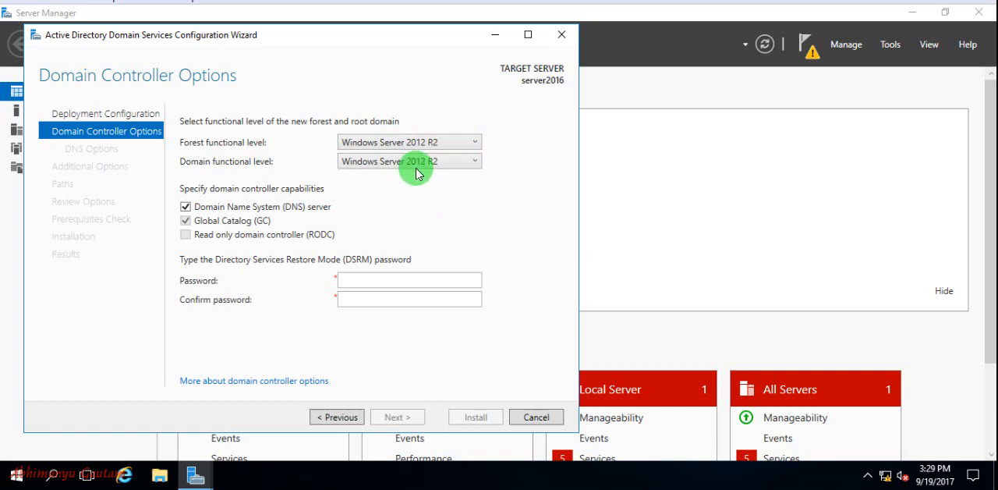
left_click(422, 143)
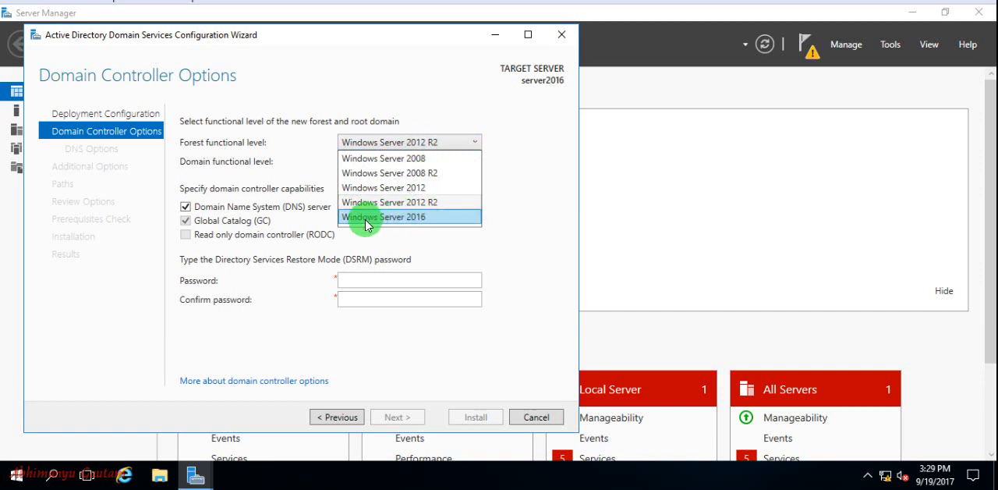
left_click(443, 224)
left_click(421, 161)
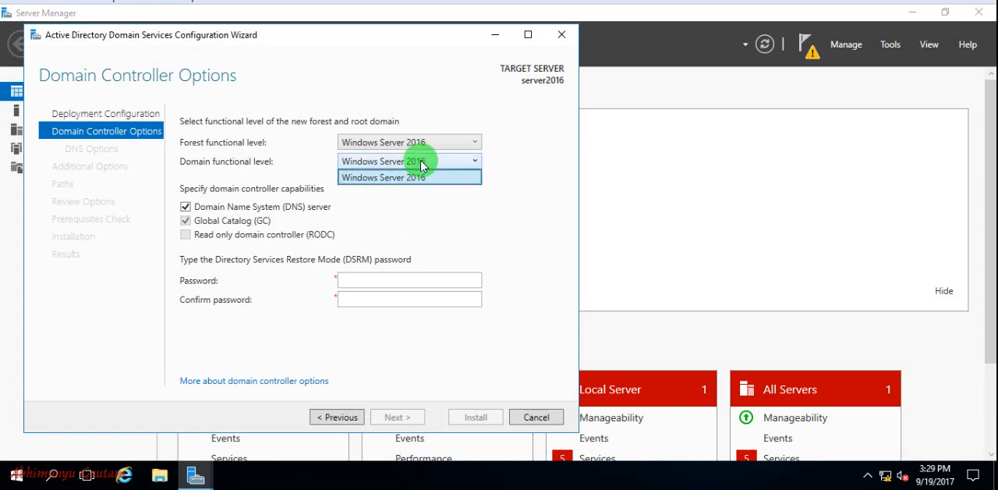
left_click(421, 177)
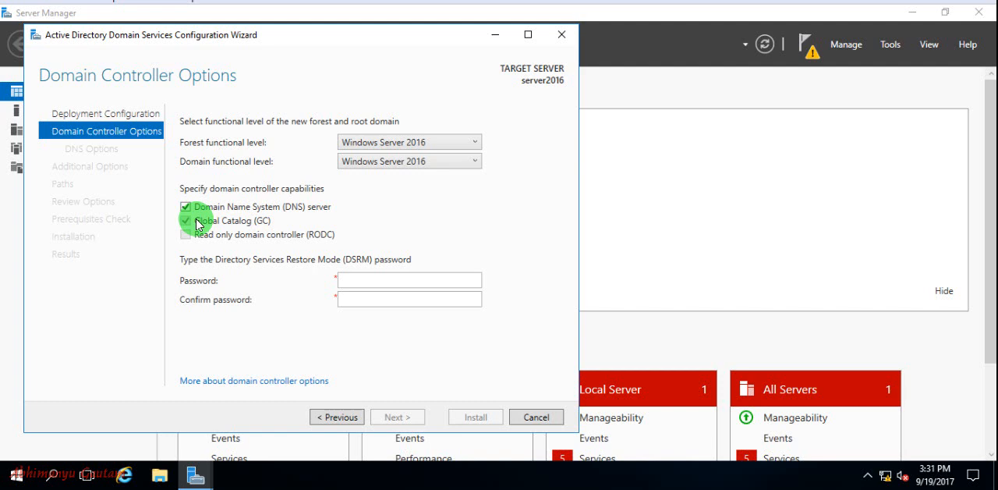
Step: Enter and confirm the Directory Services Restore Mode password, and proceed to the DNS options
left_click(365, 279)
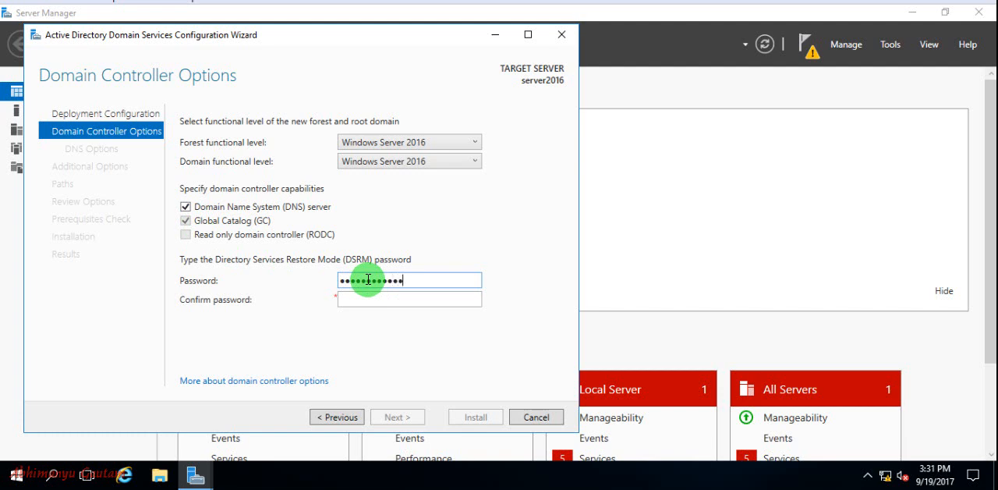
key("Tab")
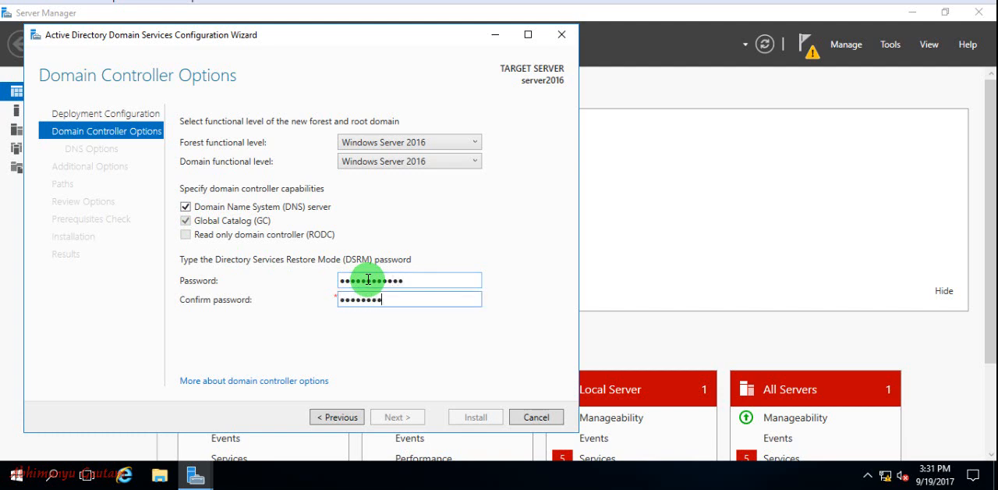
type("••")
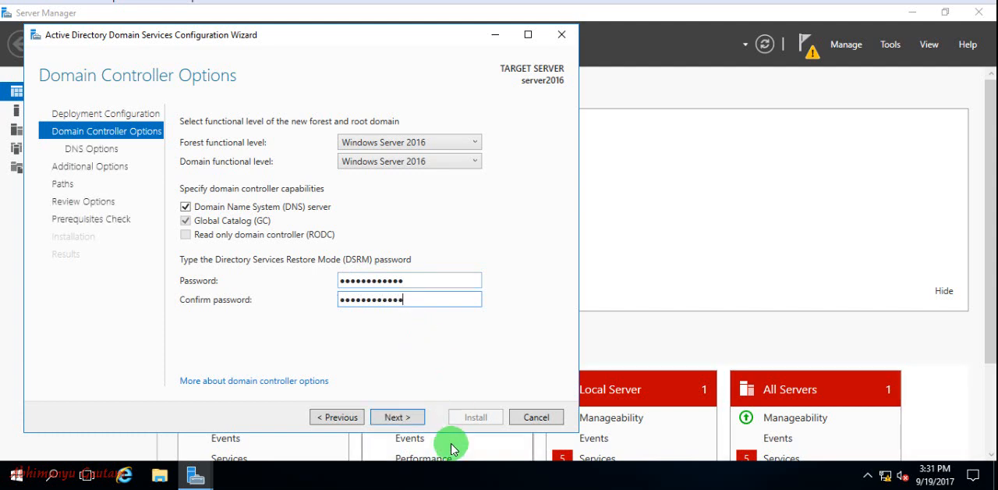
left_click(399, 419)
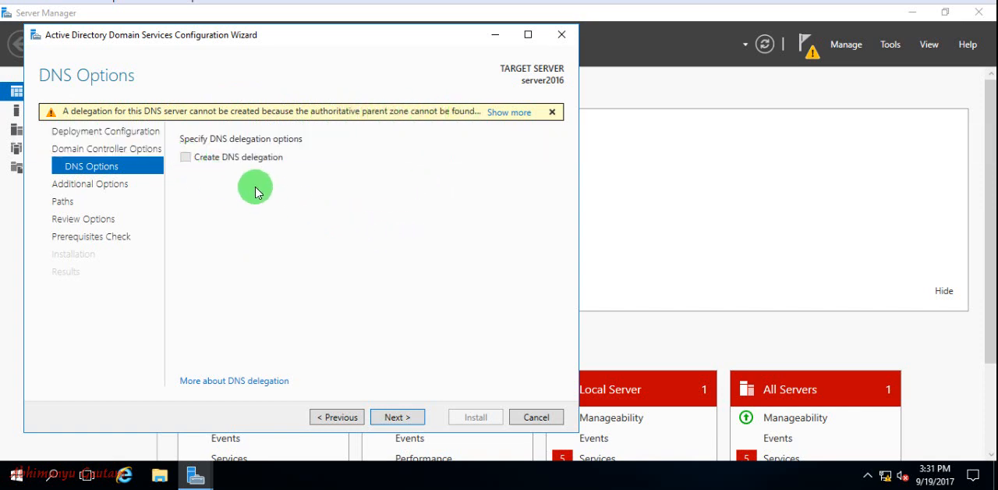
Step: Keep the default DNS delegation setting, NetBIOS domain name XYZ and AD DS folder paths, and continue to the review of selections
left_click(397, 416)
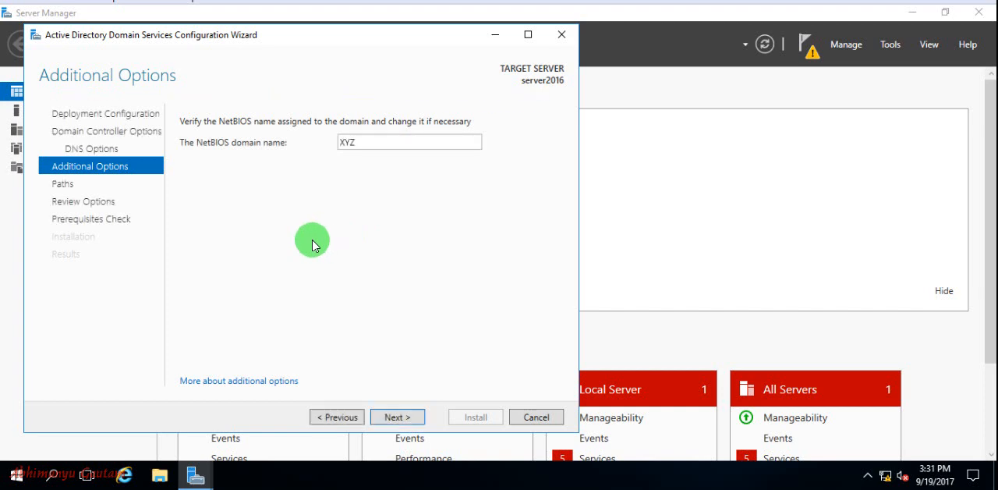
double_click(358, 142)
left_click(351, 176)
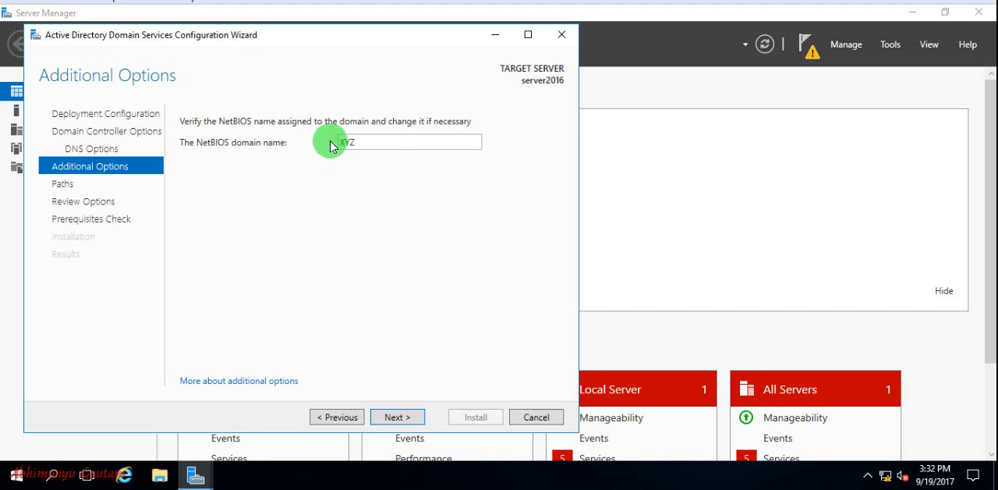
left_click(409, 421)
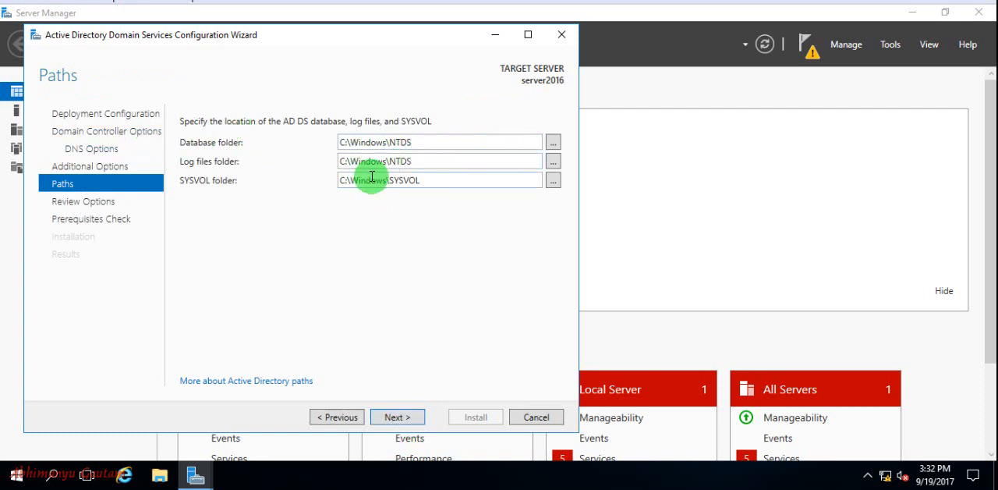
left_click(393, 421)
Step: Examine the summary of selections, including domain name, functional levels, additional options, folder locations and the DNS and Administrator password notes
scroll(338, 225, "down", 5)
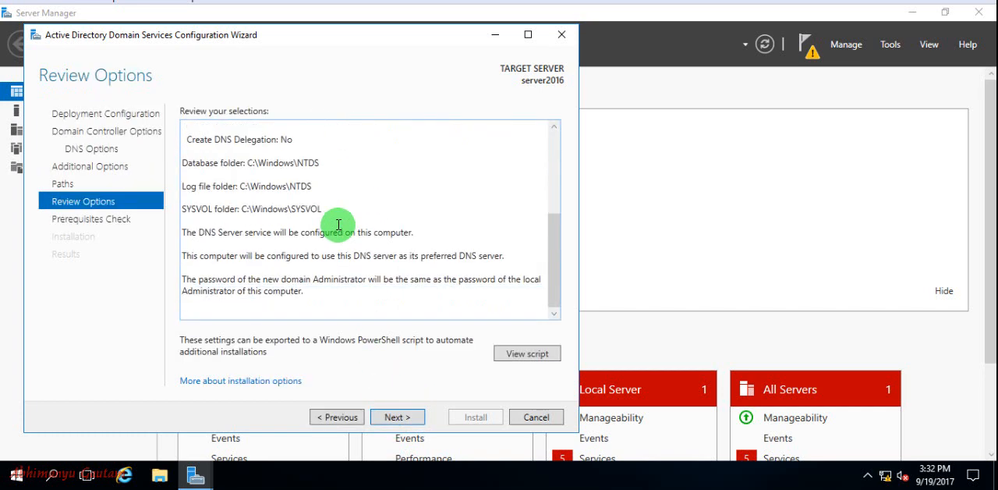
scroll(338, 225, "up", 5)
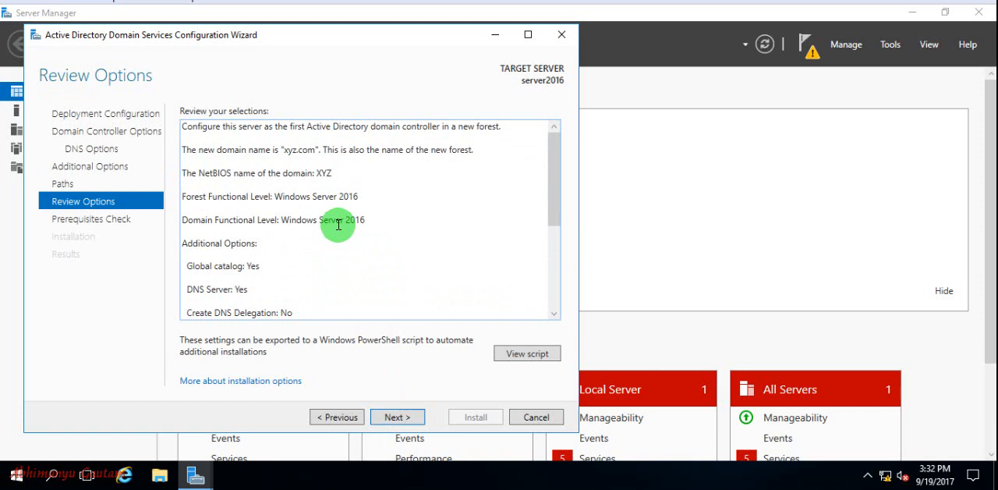
scroll(339, 225, "down", 5)
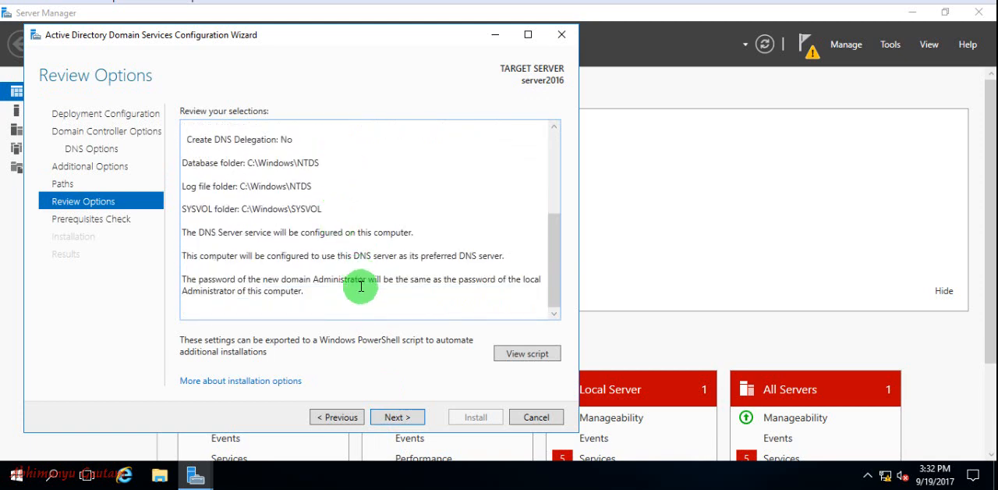
scroll(361, 284, "up", 5)
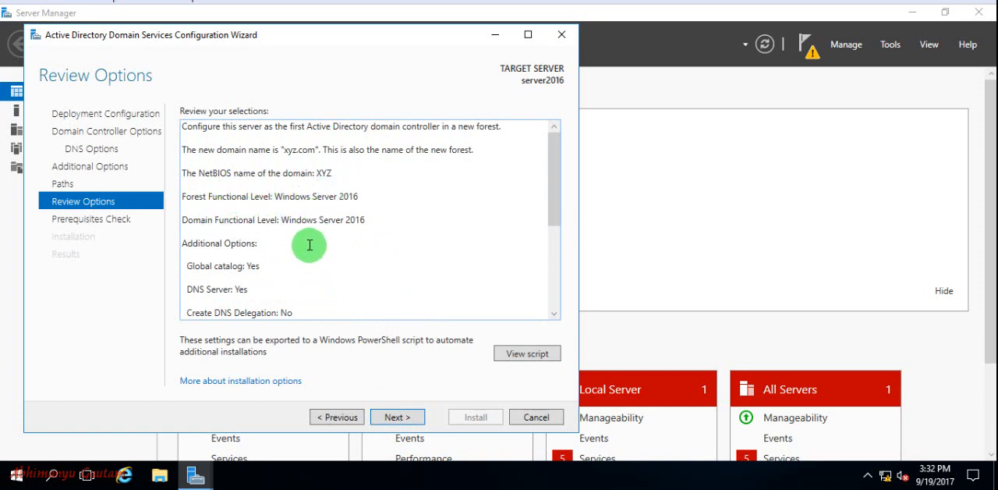
left_click_drag(214, 151, 302, 156)
left_click(316, 153)
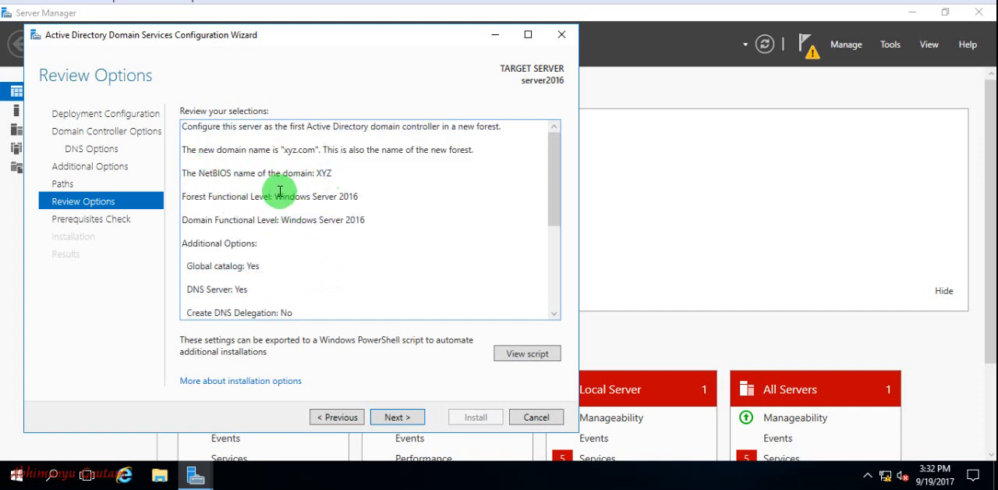
left_click_drag(279, 192, 357, 200)
left_click_drag(281, 220, 355, 220)
scroll(252, 250, "down", 1)
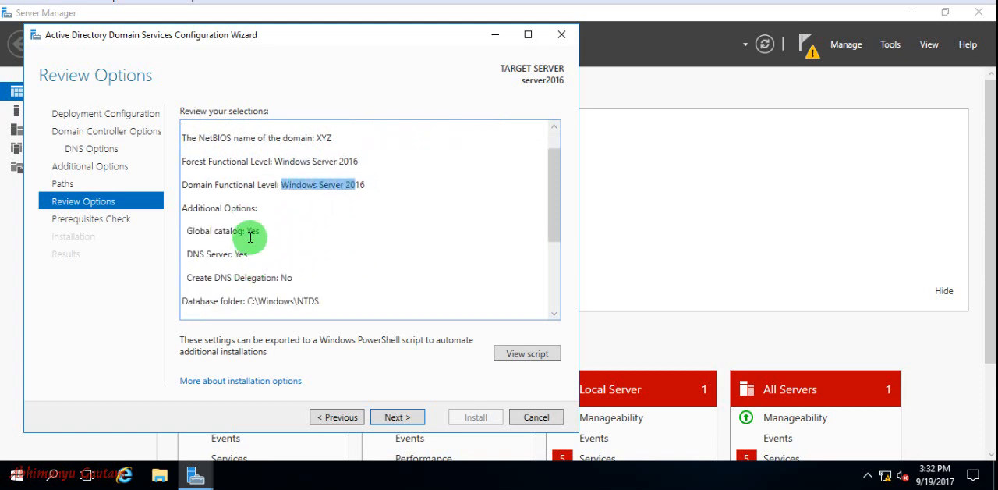
scroll(252, 256, "down", 1)
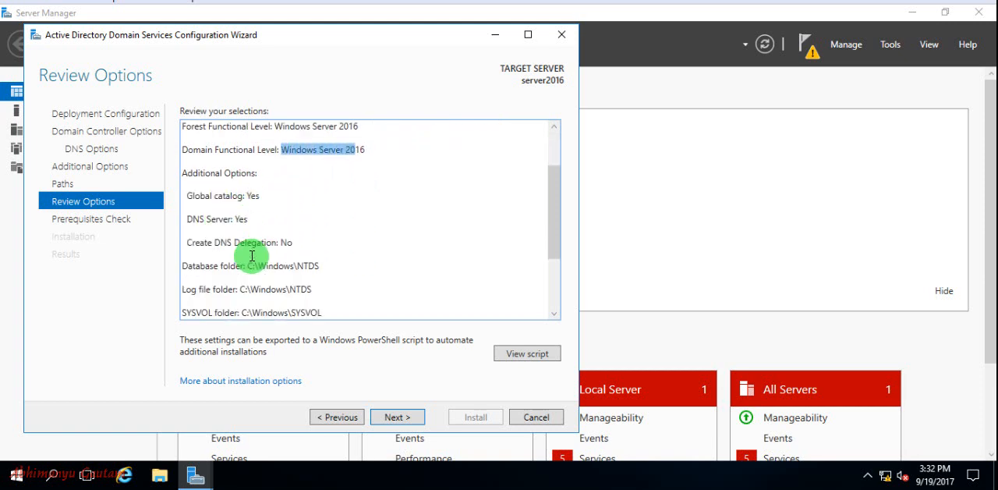
scroll(281, 248, "down", 1)
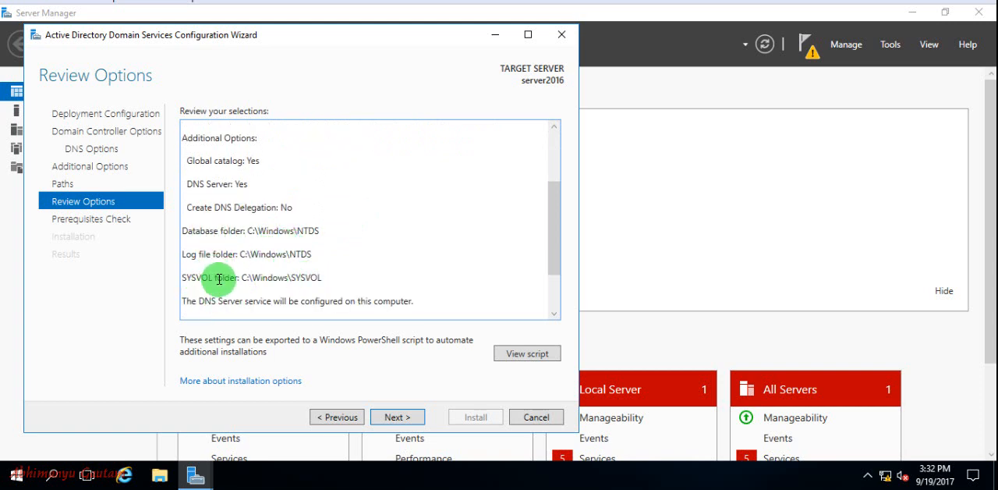
scroll(265, 248, "down", 1)
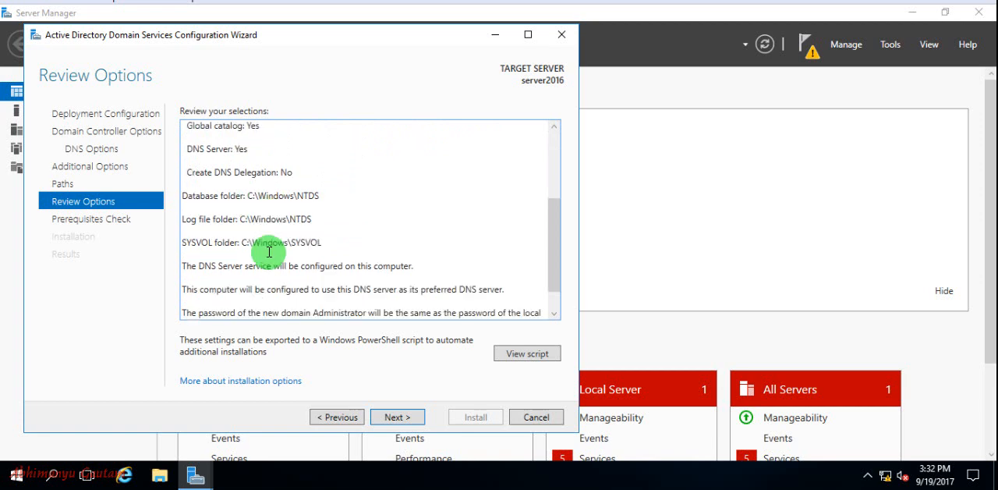
scroll(269, 251, "down", 1)
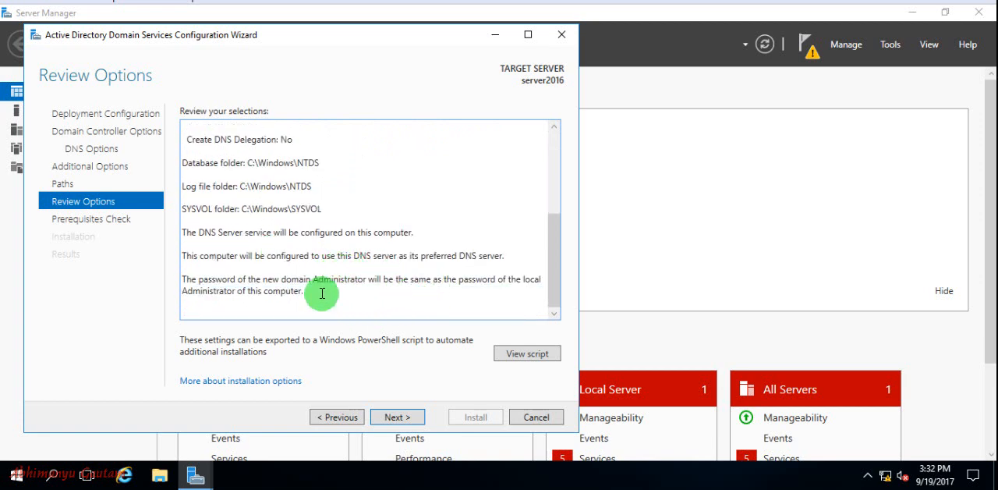
left_click_drag(322, 293, 274, 205)
left_click(486, 229)
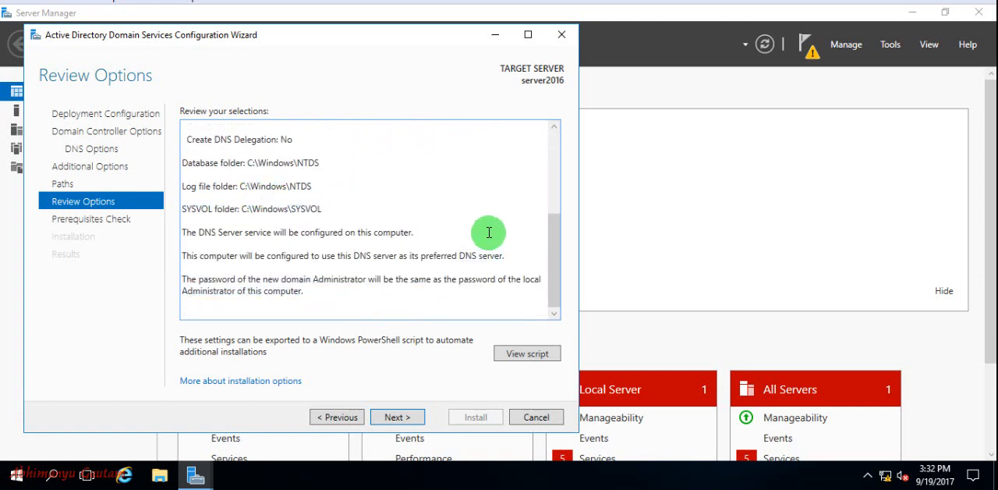
Step: Run the prerequisites check, look through its results, and install to promote the server, dismissing the restart notice
left_click(401, 420)
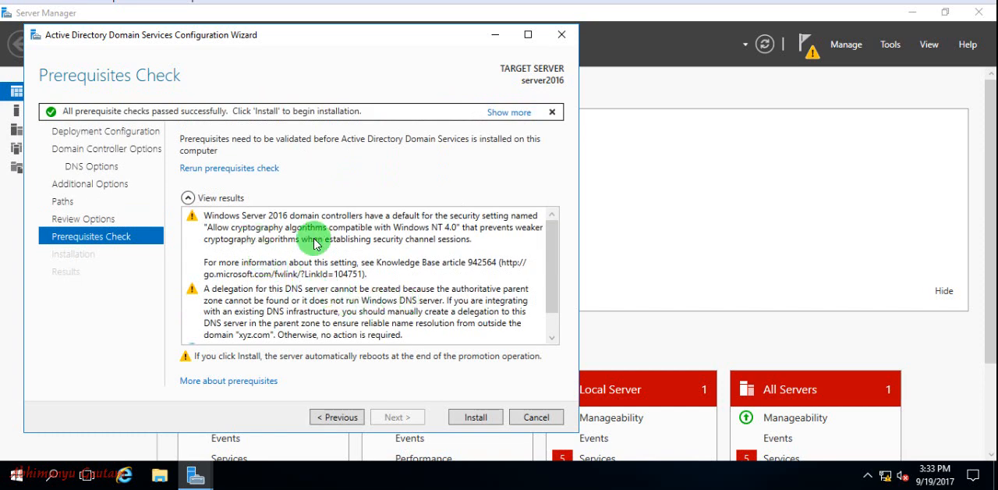
scroll(380, 269, "down", 1)
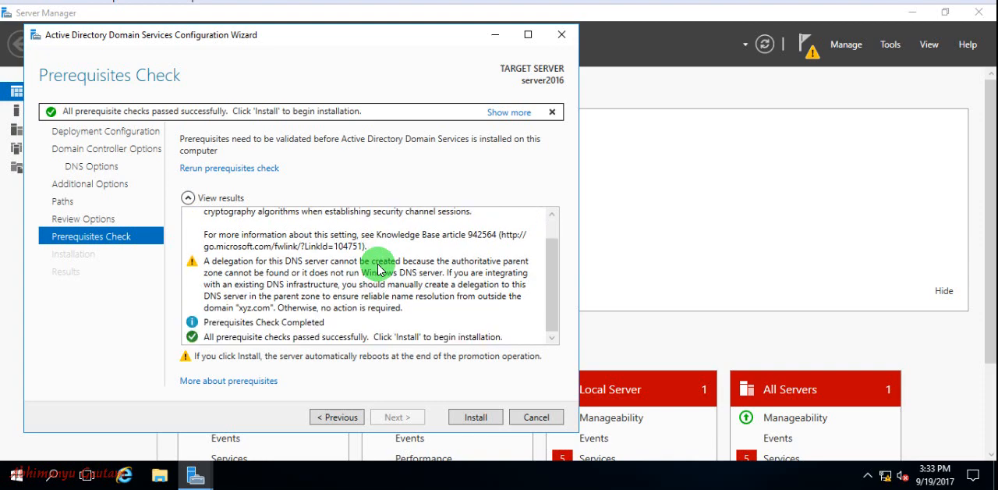
scroll(381, 269, "up", 1)
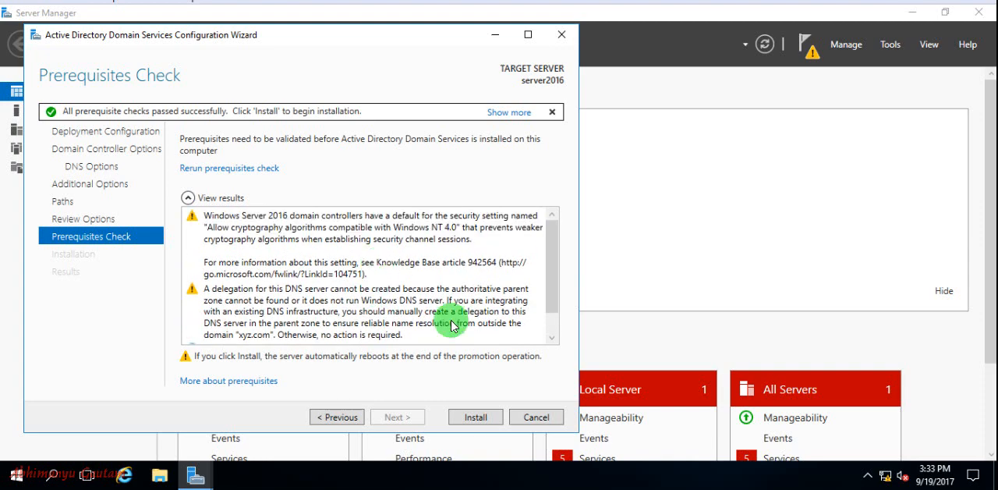
left_click(473, 417)
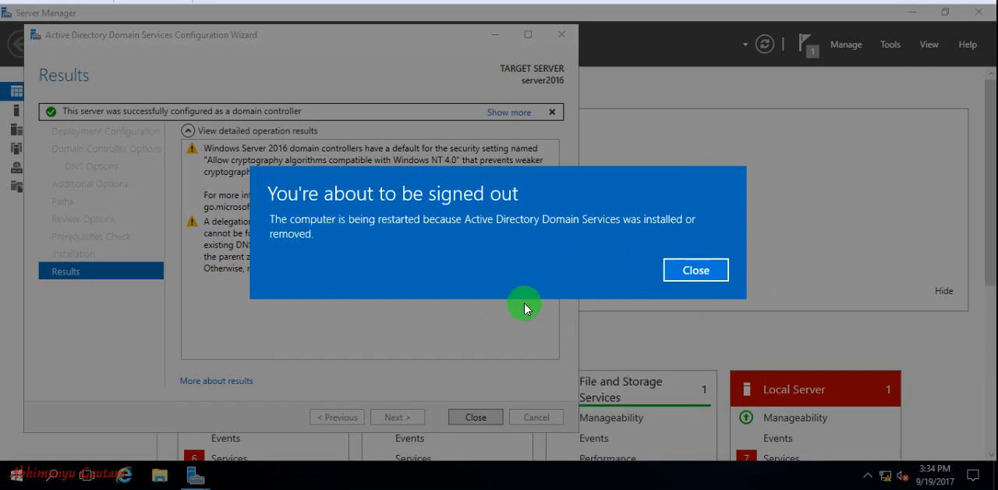
left_click(698, 273)
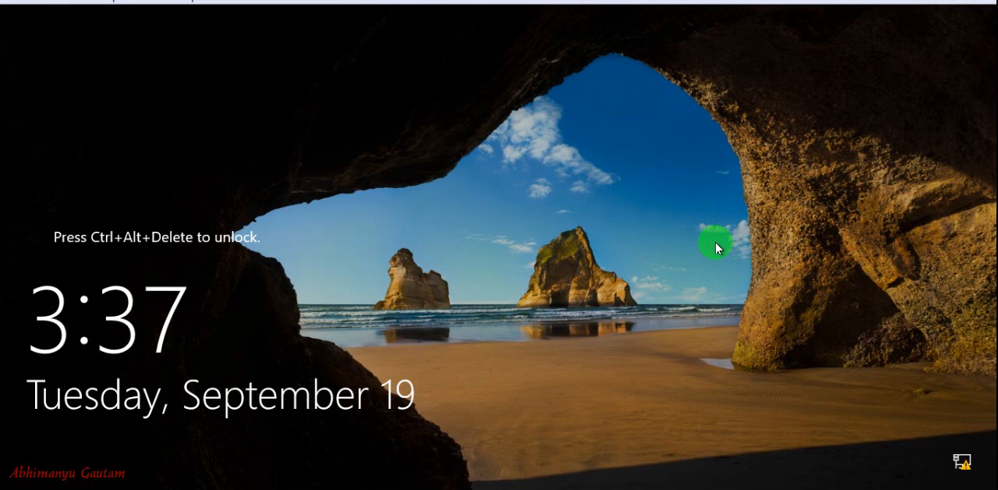
Step: Unlock the restarted server and sign in as XYZ\Administrator with the account password
key("ctrl+alt+Delete")
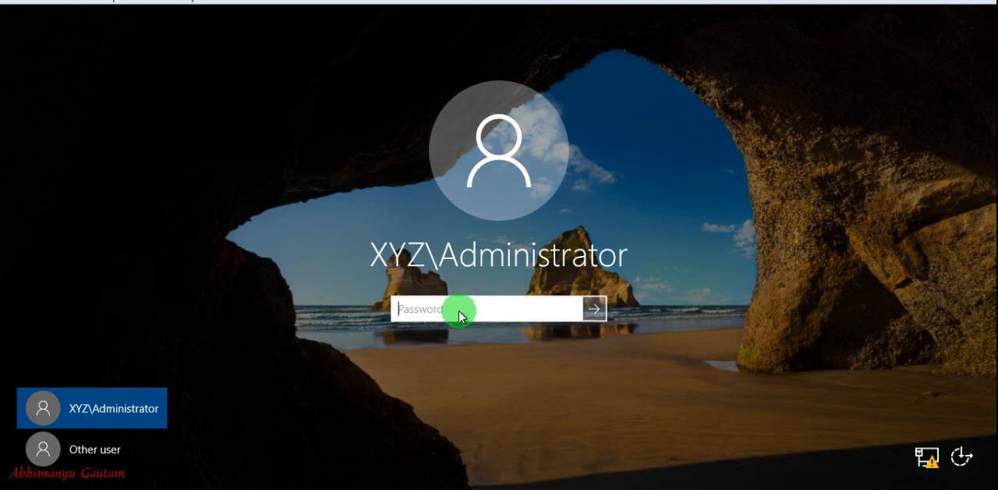
type("*********")
key("Return")
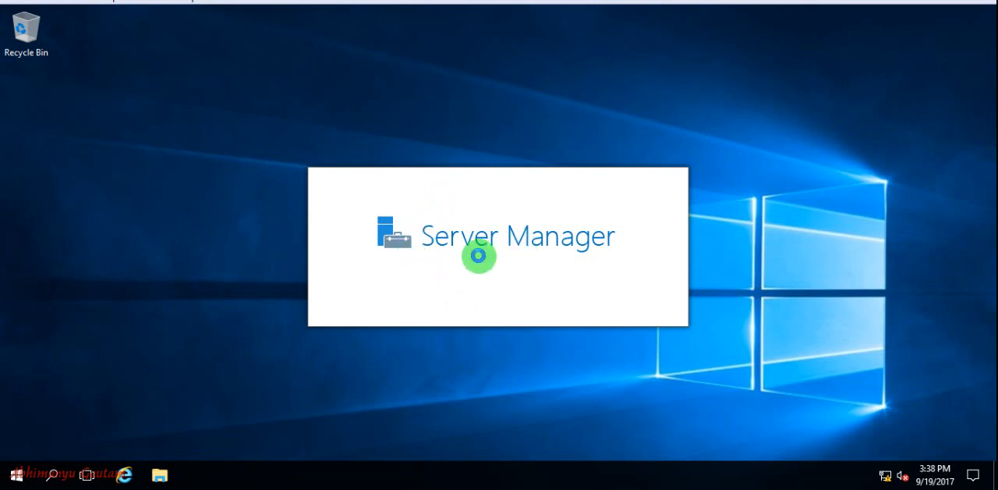
Step: Open Active Directory Users and Computers from the Windows Administrative Tools
left_click(12, 482)
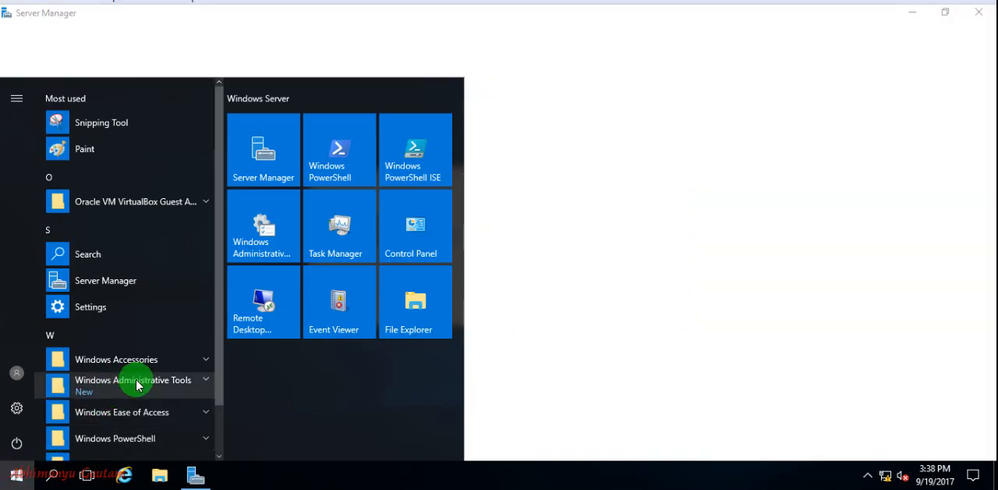
left_click(137, 385)
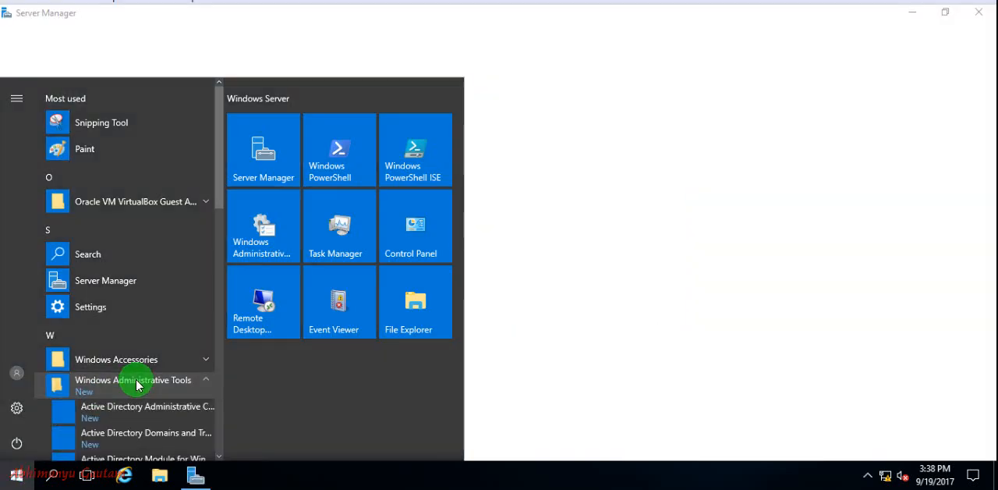
scroll(137, 385, "down", 3)
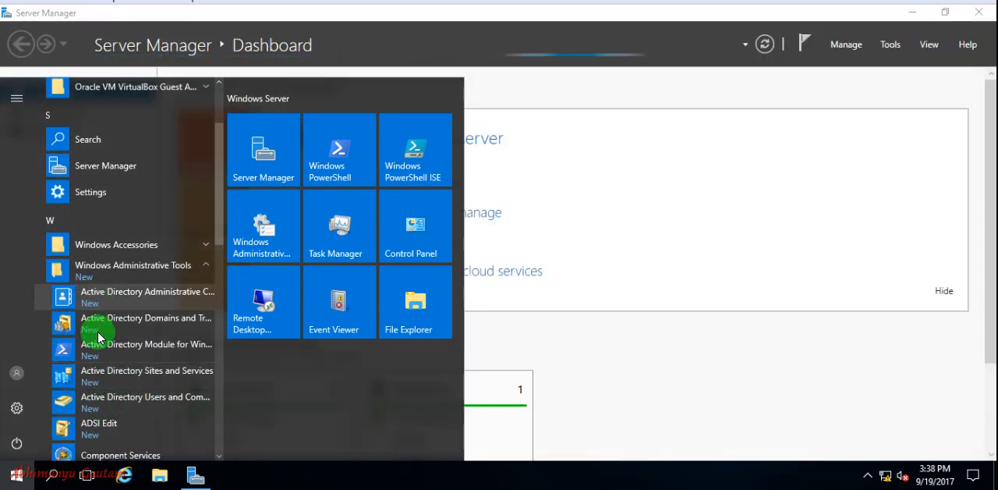
left_click(128, 399)
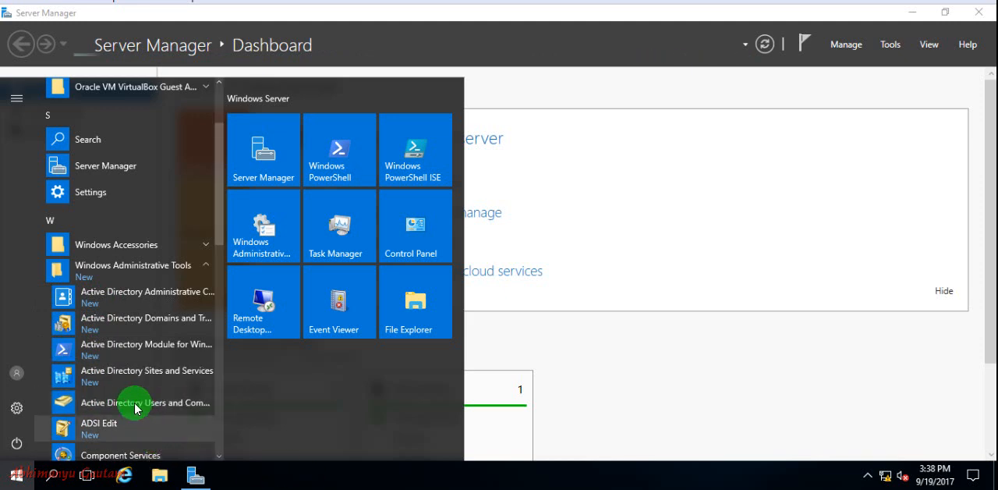
left_click(135, 407)
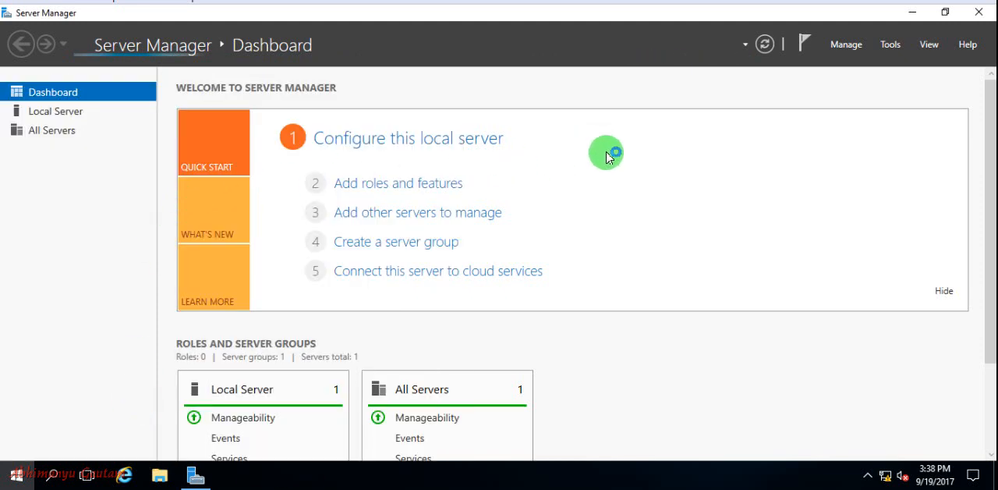
Step: Check the Server Manager notifications and look through the dashboard's role and server group tiles, including AD DS and DNS
left_click(799, 49)
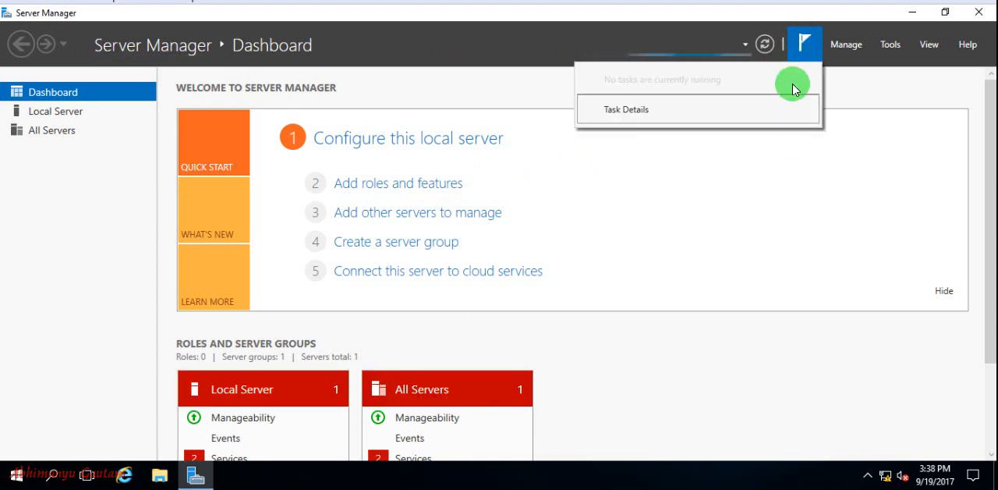
left_click(705, 295)
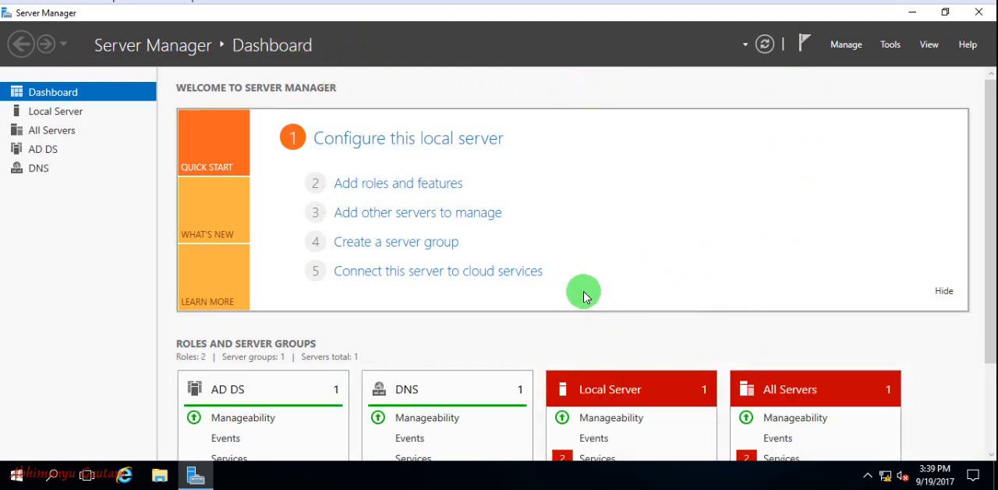
scroll(991, 209, "down", 5)
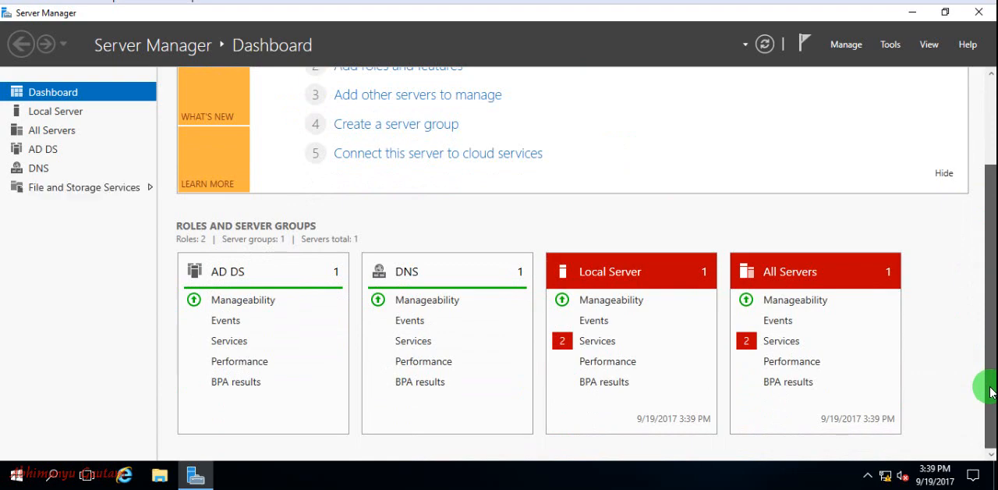
scroll(992, 257, "down", 2)
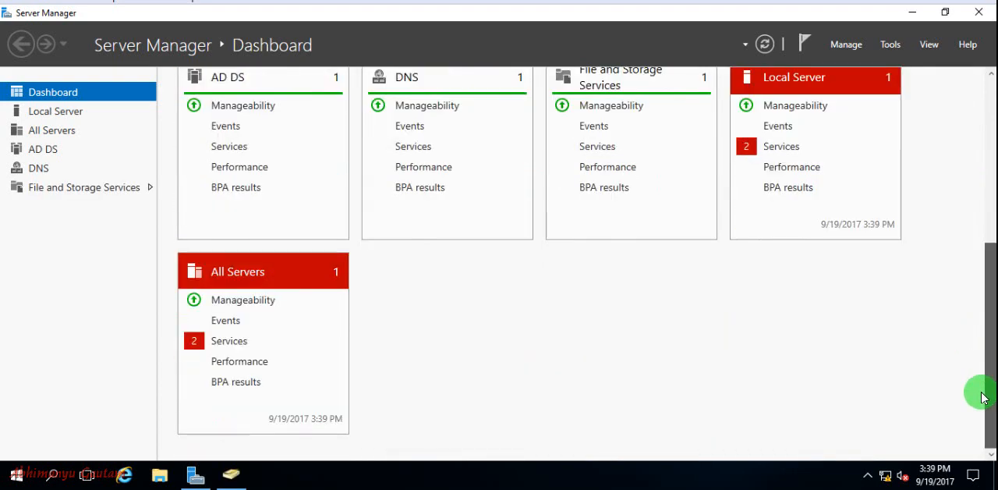
scroll(987, 337, "up", 5)
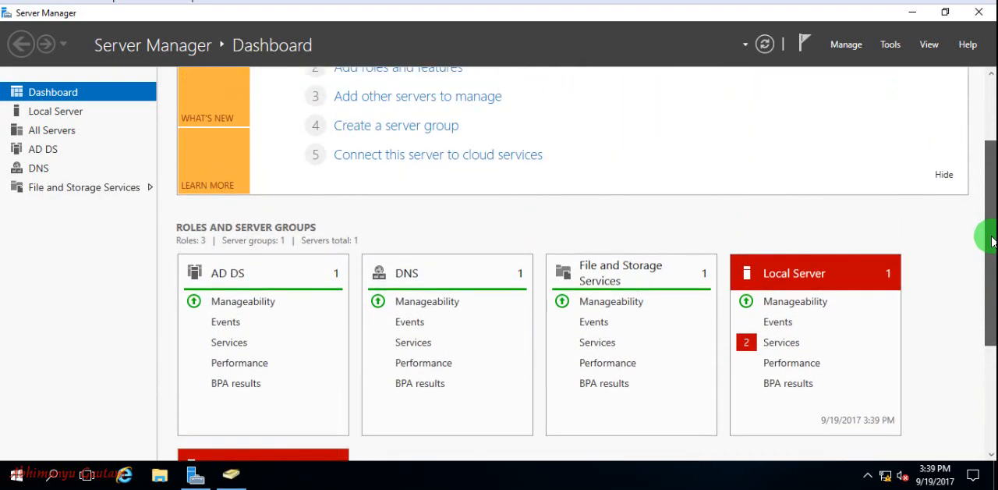
scroll(991, 234, "down", 4)
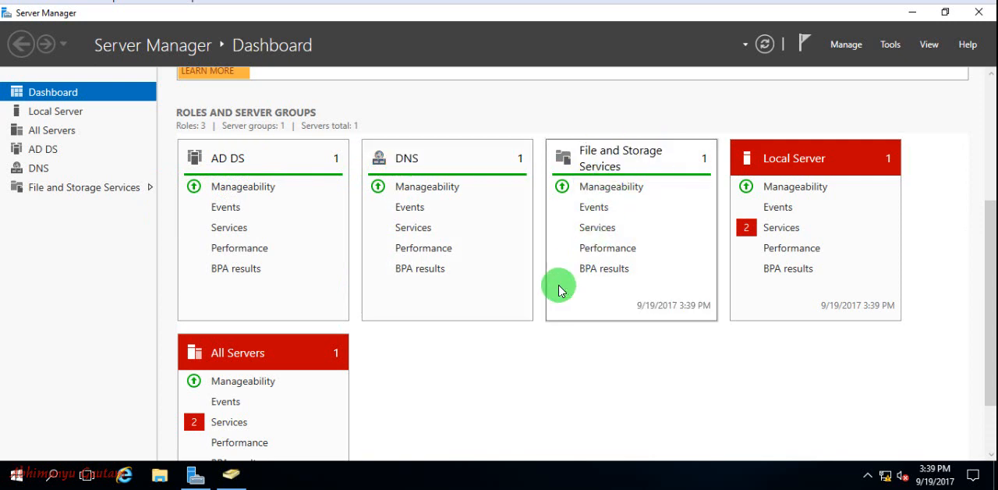
scroll(546, 359, "up", 5)
scroll(592, 328, "up", 1)
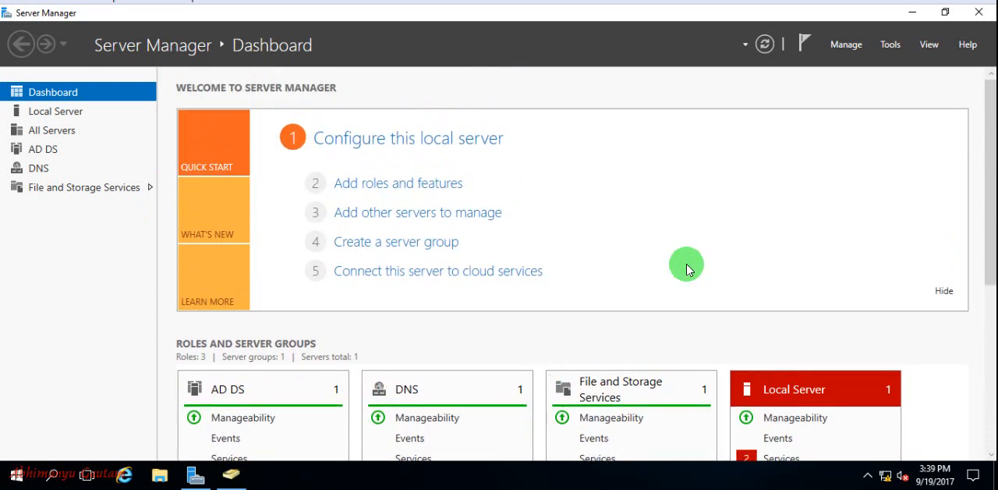
left_click(805, 44)
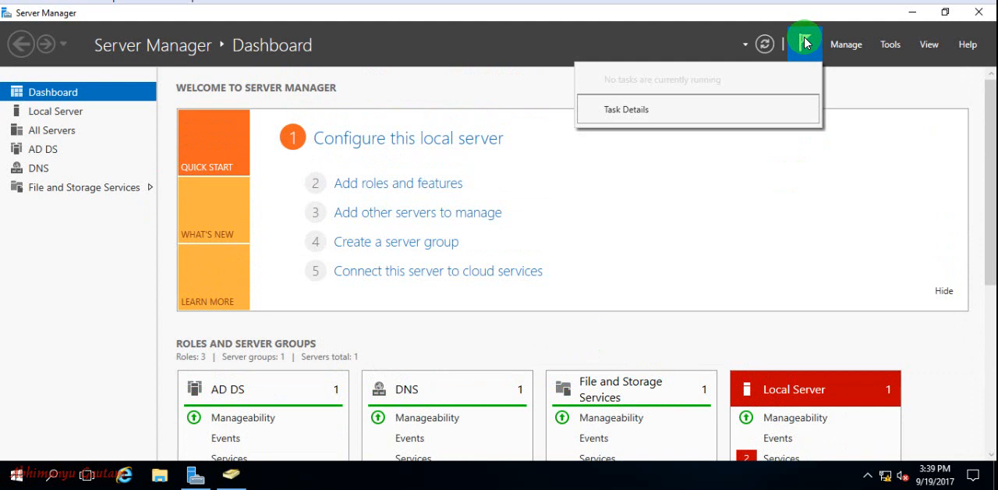
left_click(805, 44)
Step: Switch to Active Directory Users and Computers, maximize it, and inspect the Domain Controllers, Builtin and Computers containers of xyz.com
left_click(233, 474)
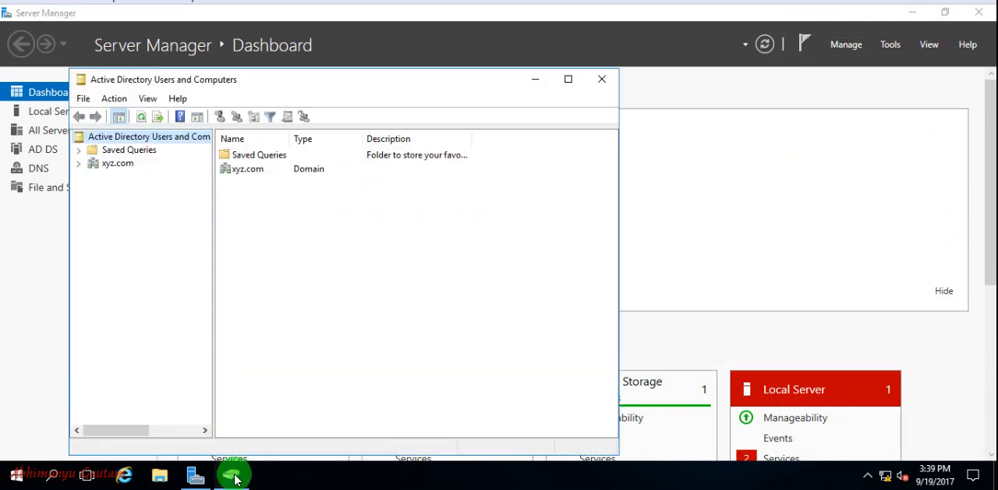
left_click(569, 79)
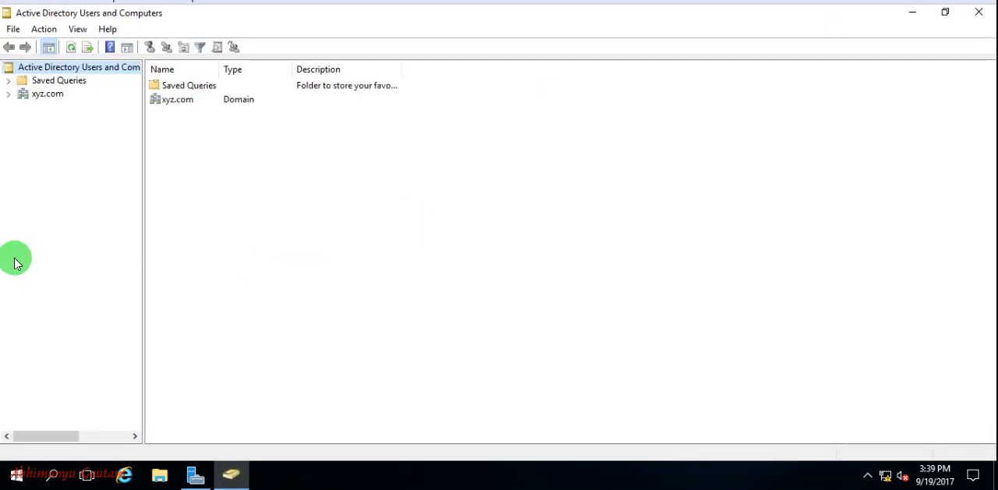
left_click(8, 94)
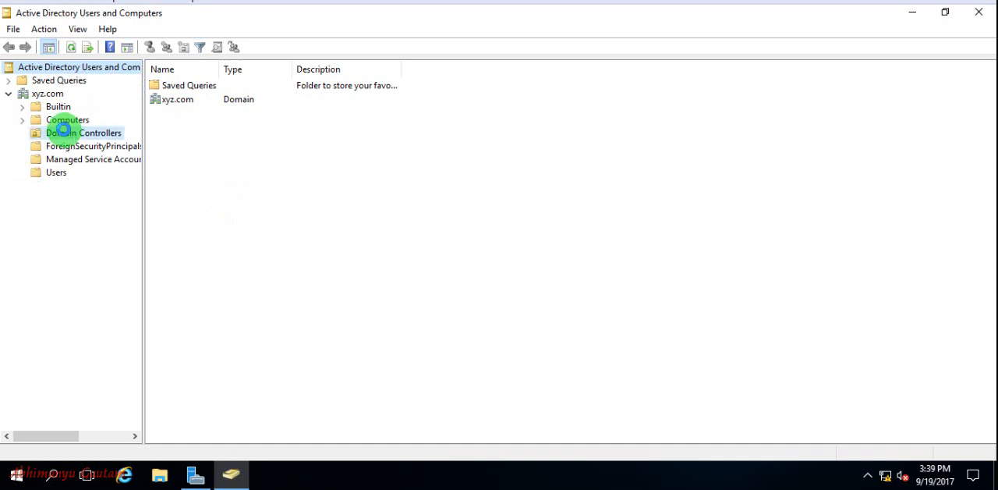
left_click(55, 133)
left_click(213, 87)
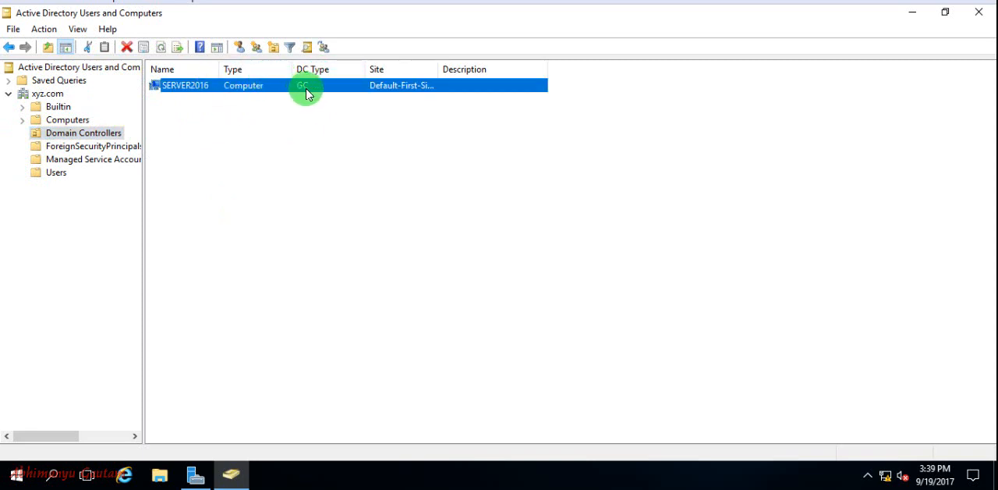
left_click(59, 106)
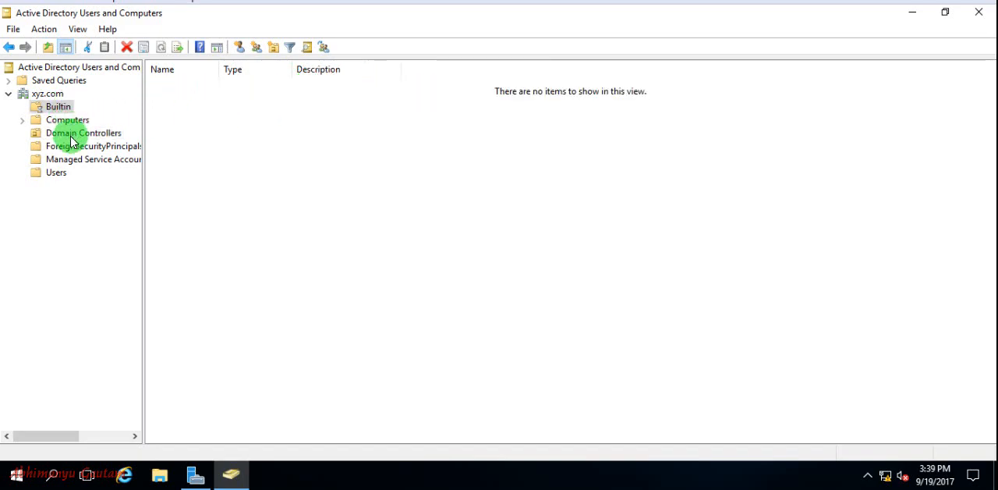
left_click(67, 119)
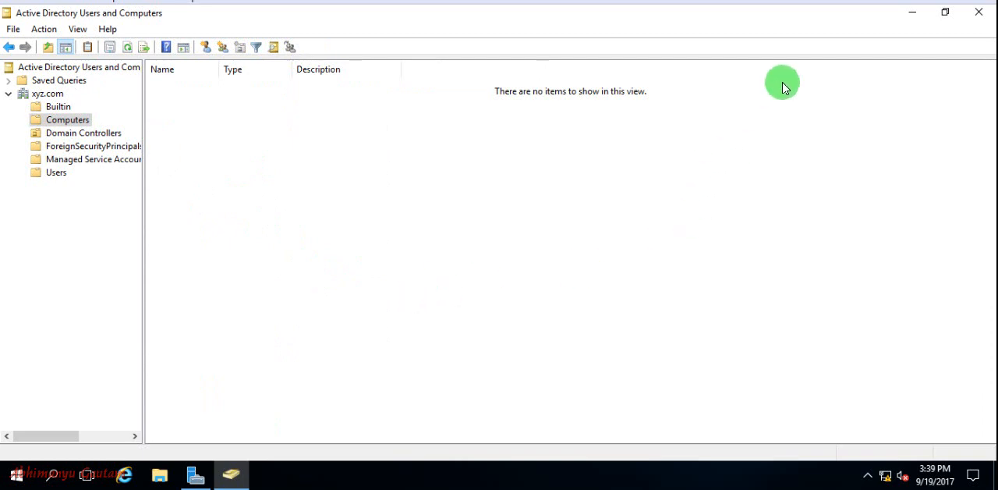
Step: Minimize Active Directory Users and Computers and Server Manager to return to the desktop
left_click(911, 12)
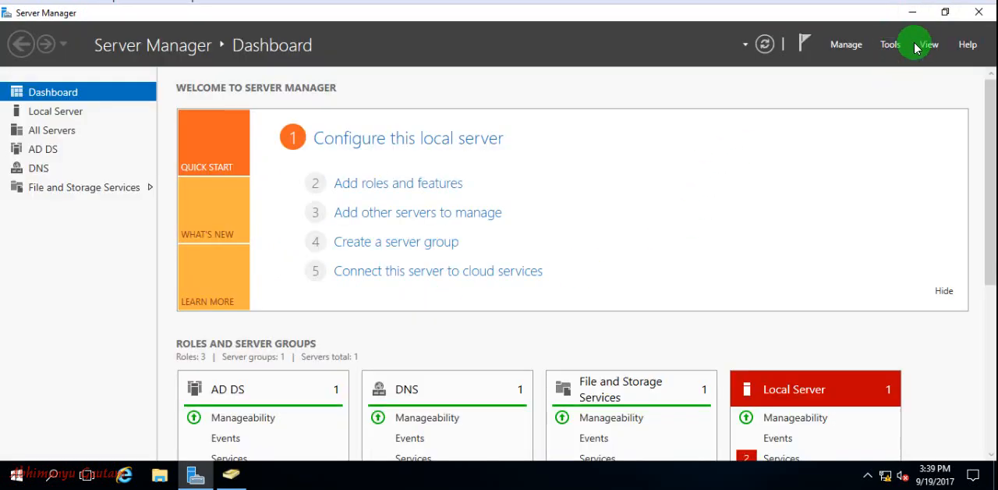
left_click(913, 12)
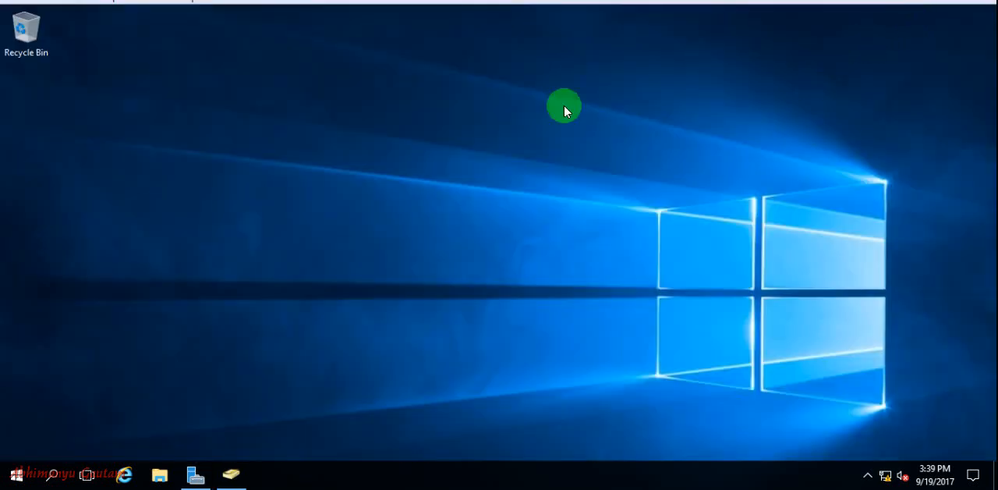
right_click(437, 71)
left_click(489, 114)
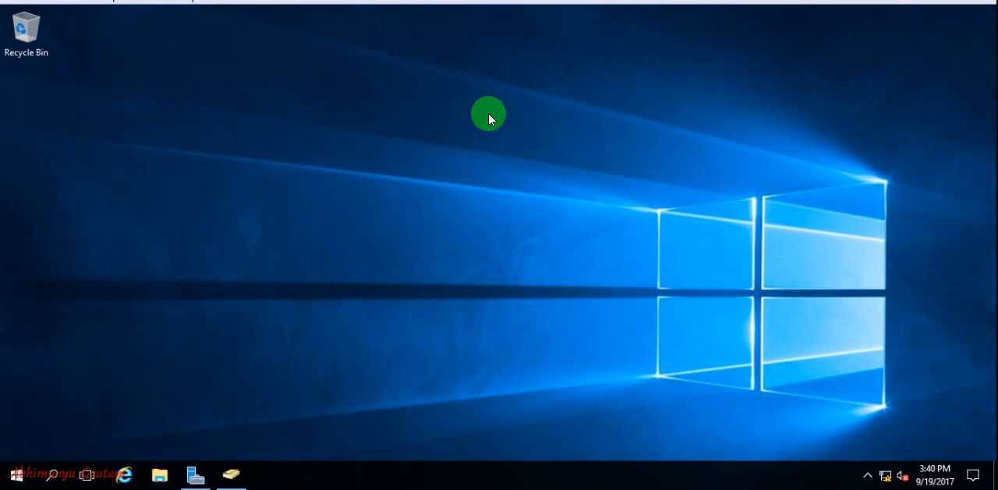